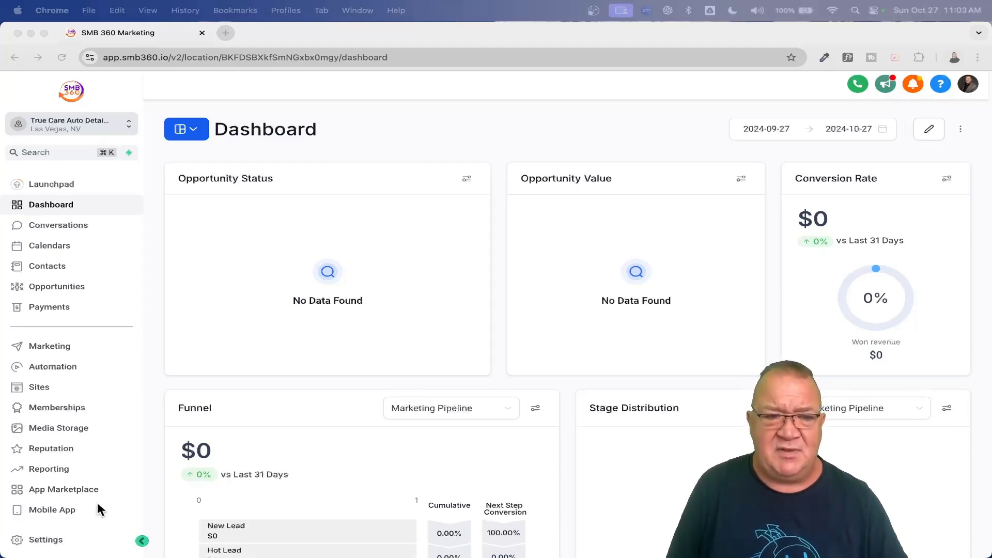
Step: Open the Objects page in the account settings
{"action": "left_click", "coordinate": [51, 540]}
{"action": "left_click", "coordinate": [52, 540]}
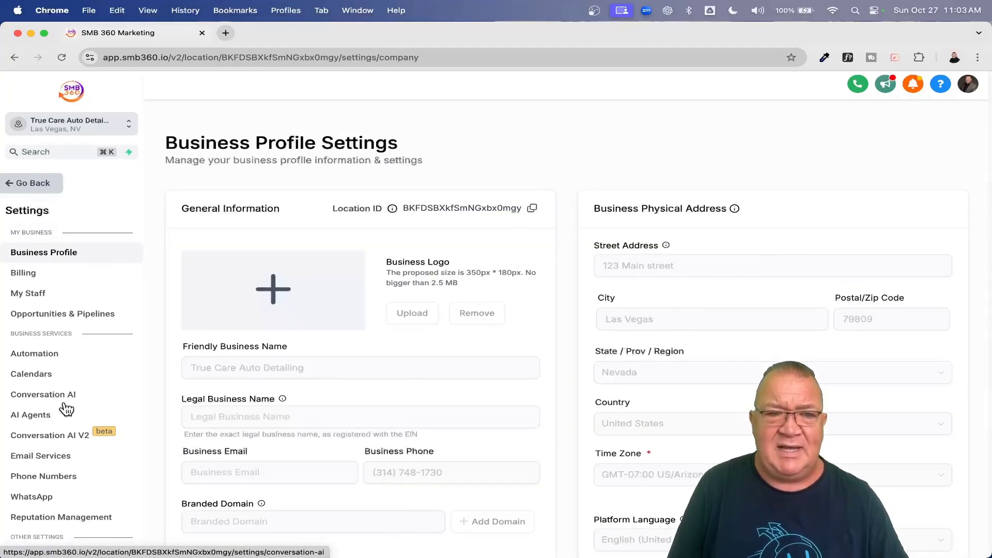
{"action": "scroll", "coordinate": [67, 408], "scroll_direction": "down", "scroll_amount": 1}
{"action": "scroll", "coordinate": [66, 408], "scroll_direction": "down", "scroll_amount": 5}
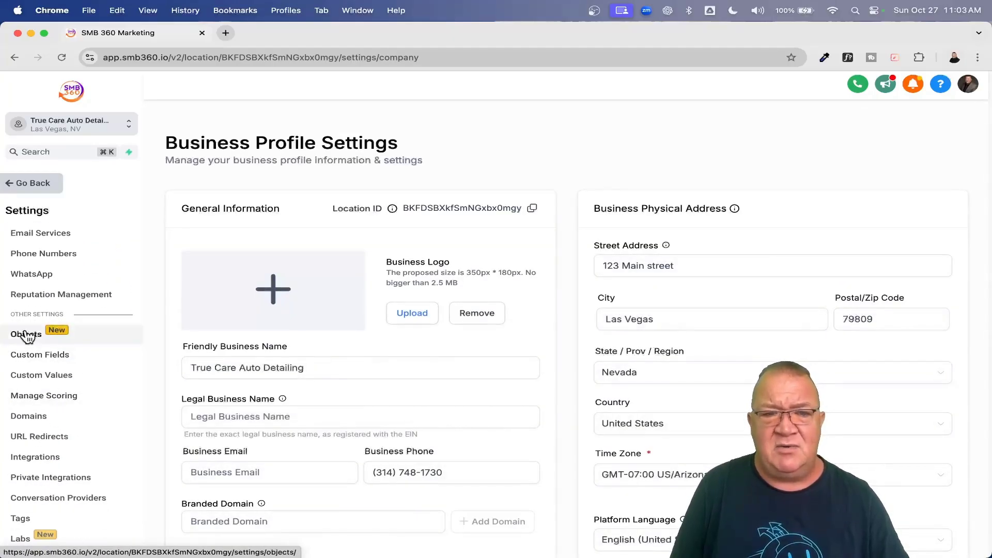
{"action": "scroll", "coordinate": [32, 338], "scroll_direction": "up", "scroll_amount": 5}
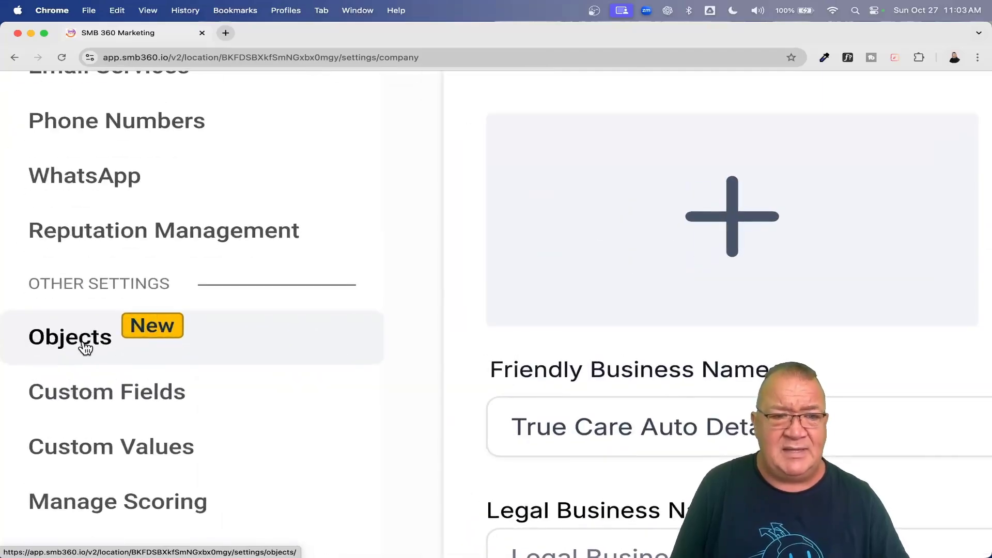
{"action": "scroll", "coordinate": [85, 348], "scroll_direction": "down", "scroll_amount": 3}
{"action": "scroll", "coordinate": [85, 349], "scroll_direction": "down", "scroll_amount": 2}
{"action": "left_click", "coordinate": [46, 340]}
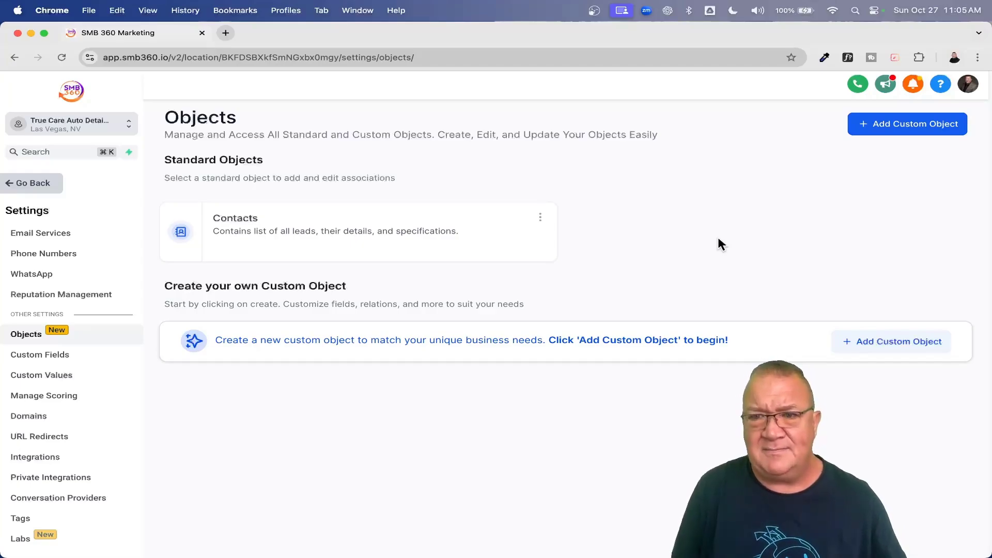
Step: Start a new custom object with the singular name Vehicle and the plural name Vehicles
{"action": "left_click", "coordinate": [898, 126]}
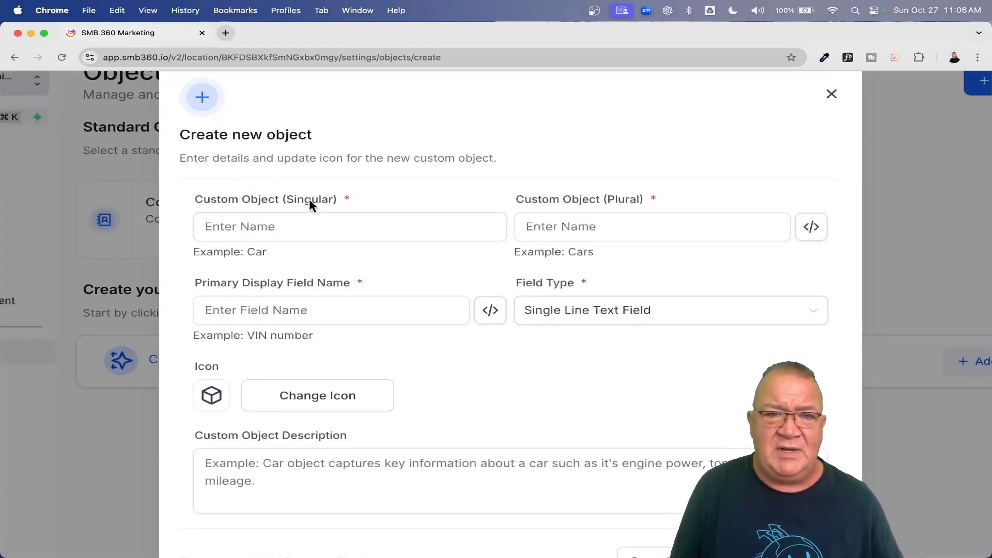
{"action": "left_click", "coordinate": [313, 227]}
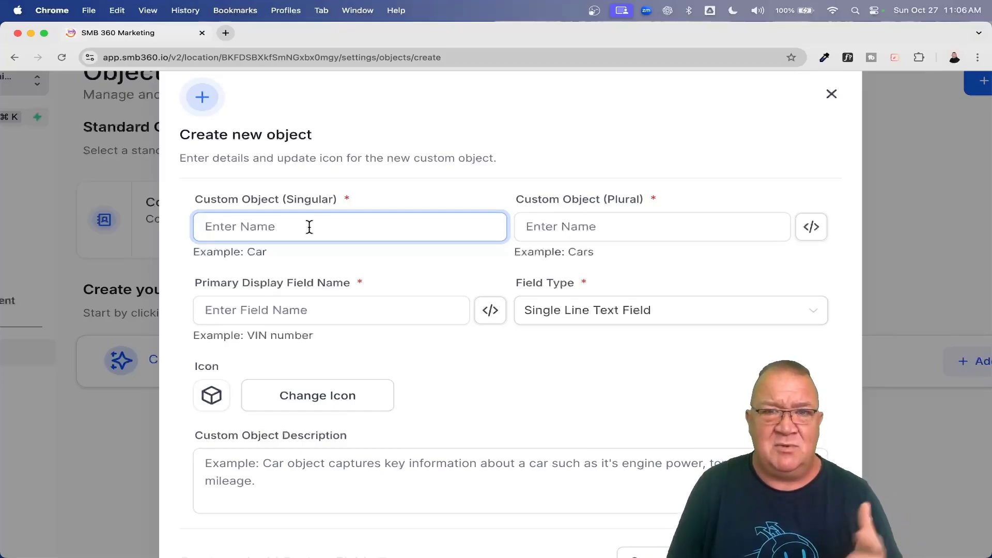
{"action": "type", "text": "Vehicle"}
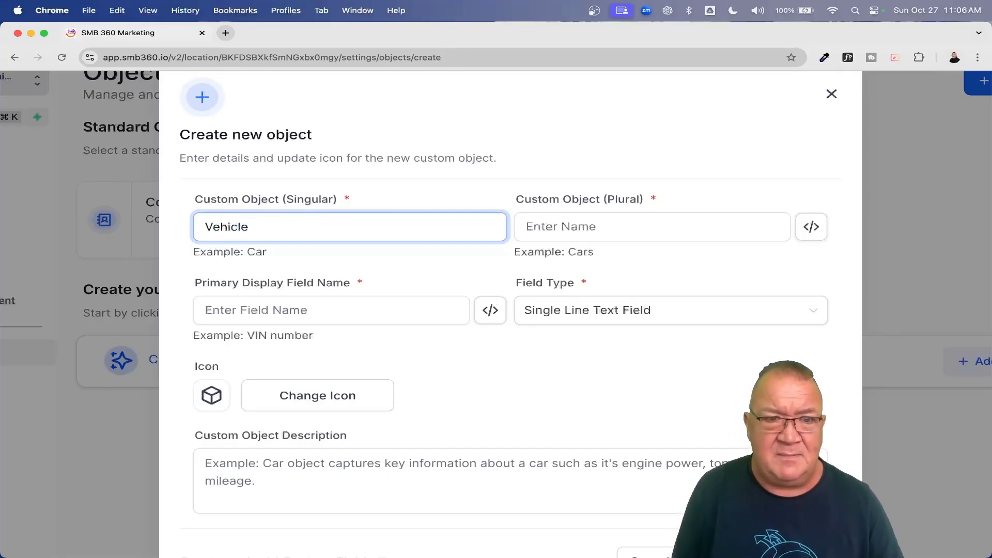
{"action": "left_click", "coordinate": [547, 227]}
{"action": "type", "text": "Vehicles"}
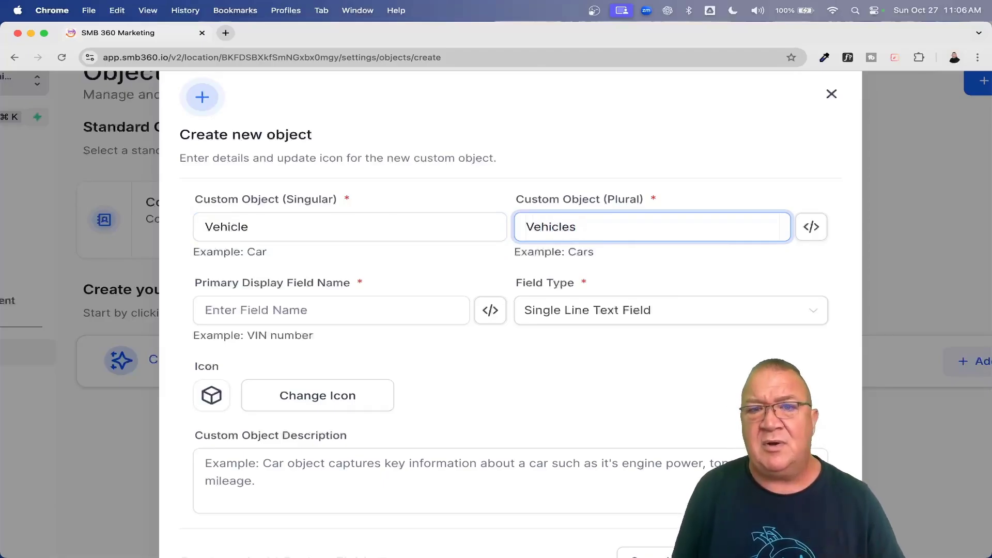
Step: Set the new object's primary display field name to VIN Number and cancel out of its internal name editor
{"action": "left_click", "coordinate": [254, 309]}
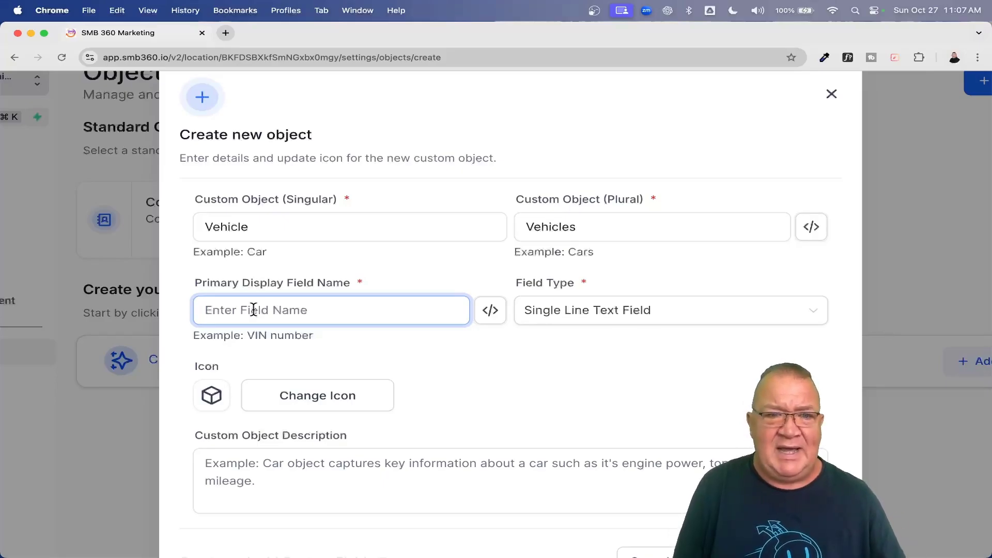
{"action": "key", "text": "super+equal"}
{"action": "key", "text": "super+equal"}
{"action": "left_click", "coordinate": [249, 330]}
{"action": "left_click", "coordinate": [285, 303]}
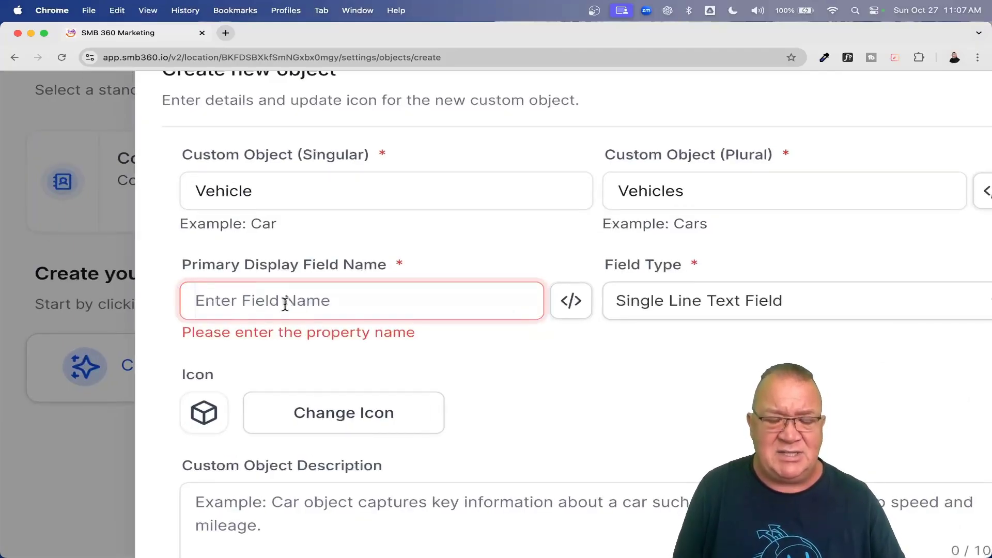
{"action": "type", "text": "VIN "}
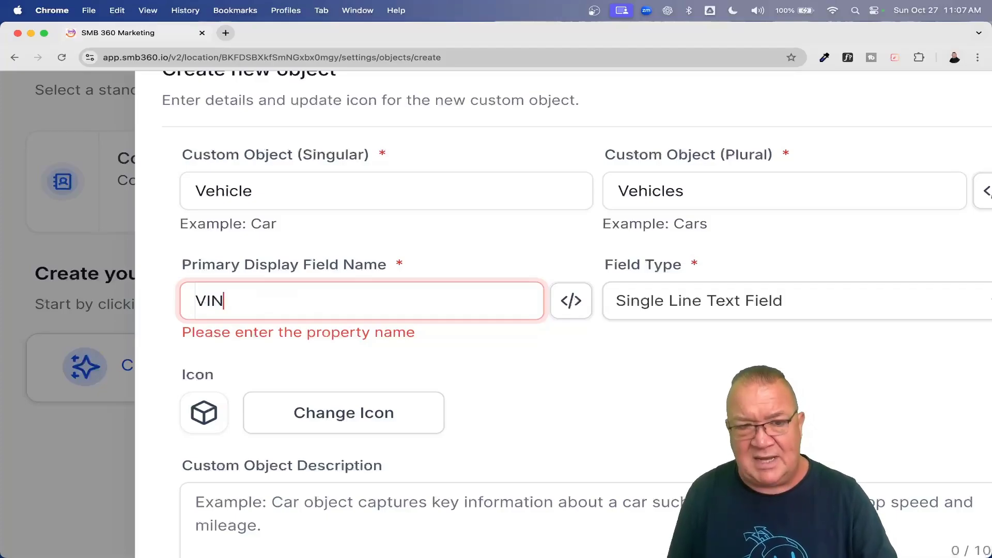
{"action": "type", "text": "Number"}
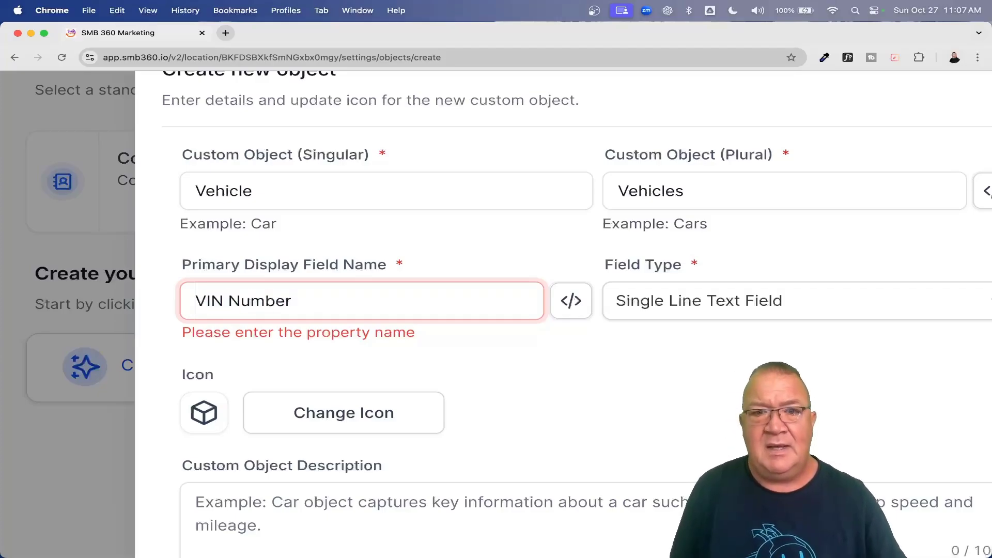
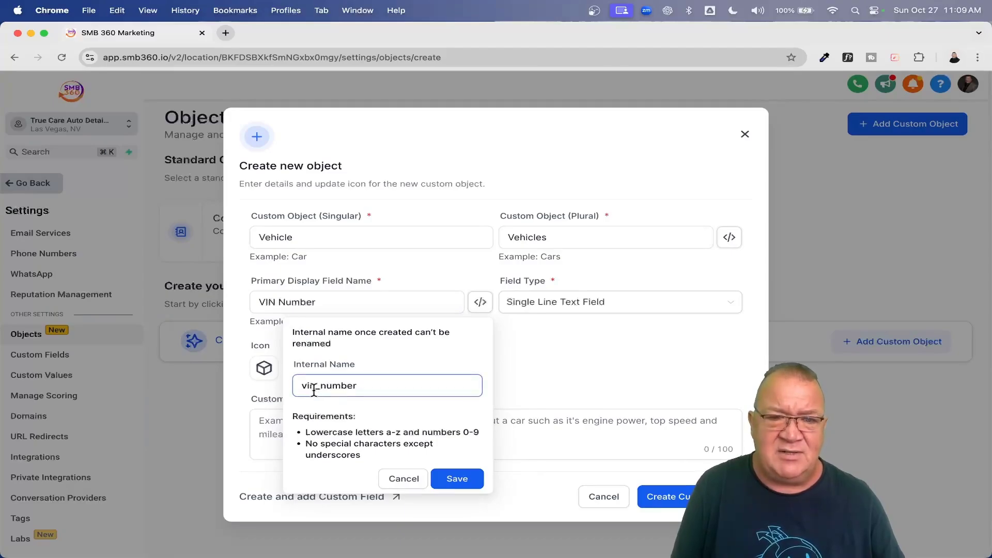
{"action": "left_click", "coordinate": [412, 478]}
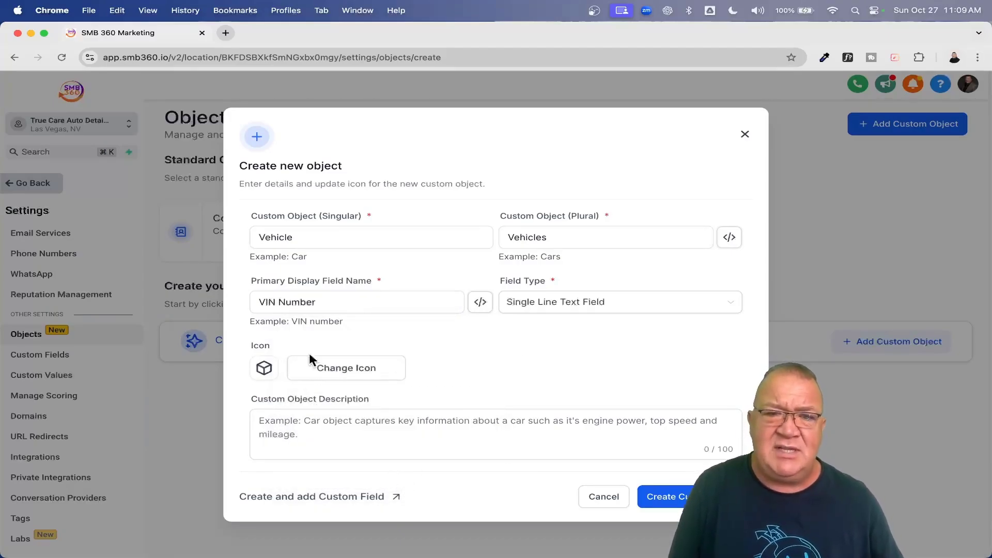
Step: Search the icon library for car and choose the solid side-view car as the object's icon
{"action": "left_click", "coordinate": [330, 368]}
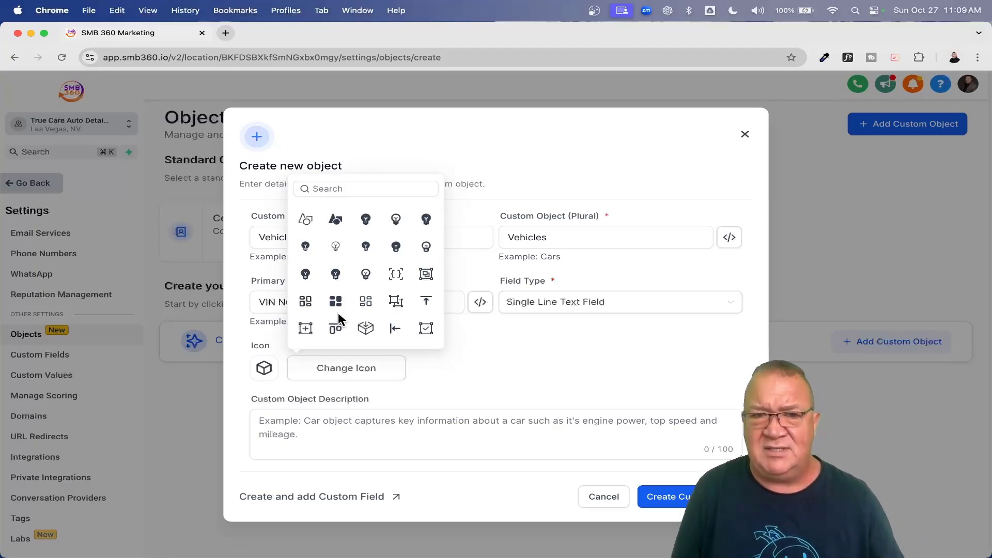
{"action": "left_click", "coordinate": [345, 189]}
{"action": "type", "text": "car"}
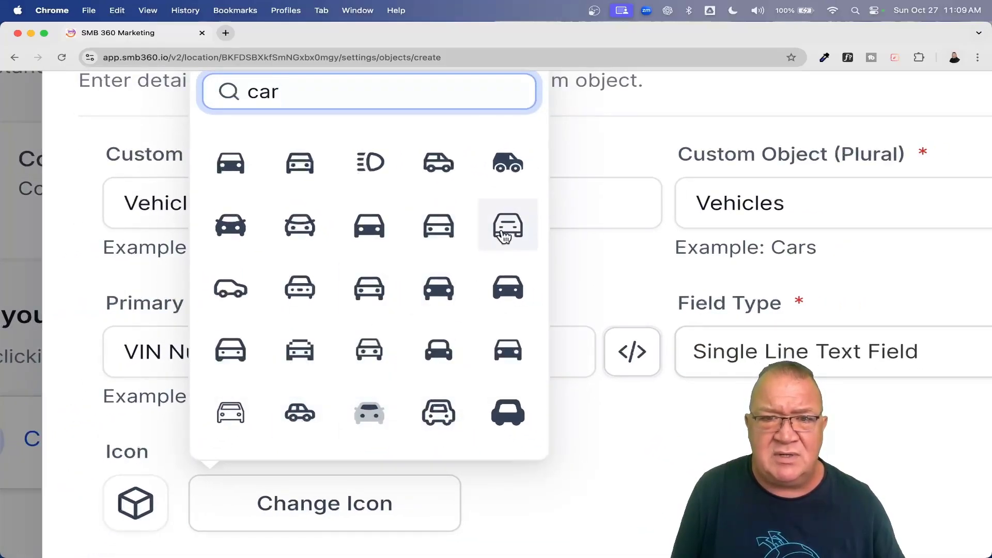
{"action": "left_click", "coordinate": [507, 165]}
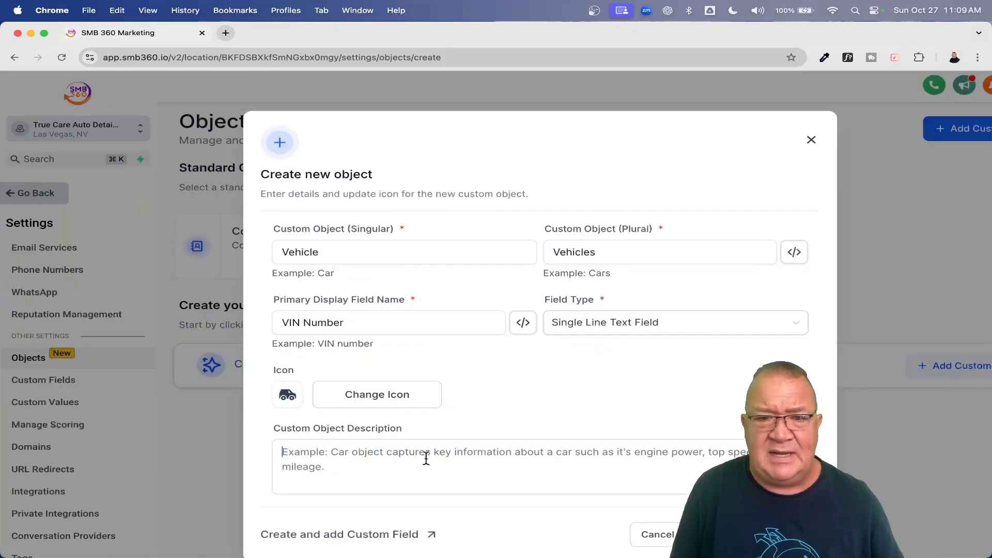
Step: Enter "Vehicle details" as the object's description, create the custom object and dismiss the notification
{"action": "left_click", "coordinate": [426, 458]}
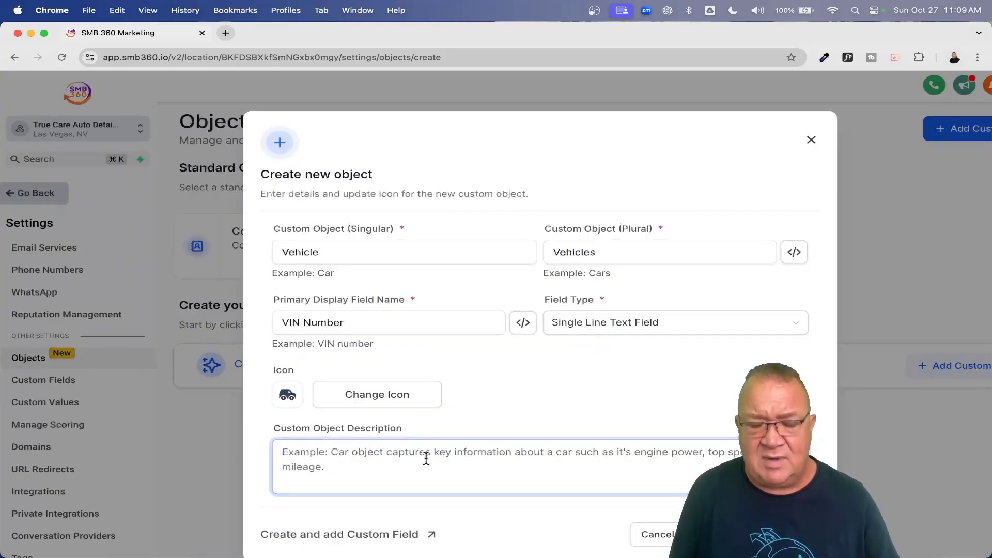
{"action": "type", "text": "Vehicle details"}
{"action": "key", "text": "BackSpace"}
{"action": "type", "text": ";s"}
{"action": "scroll", "coordinate": [465, 444], "scroll_direction": "down", "scroll_amount": 1}
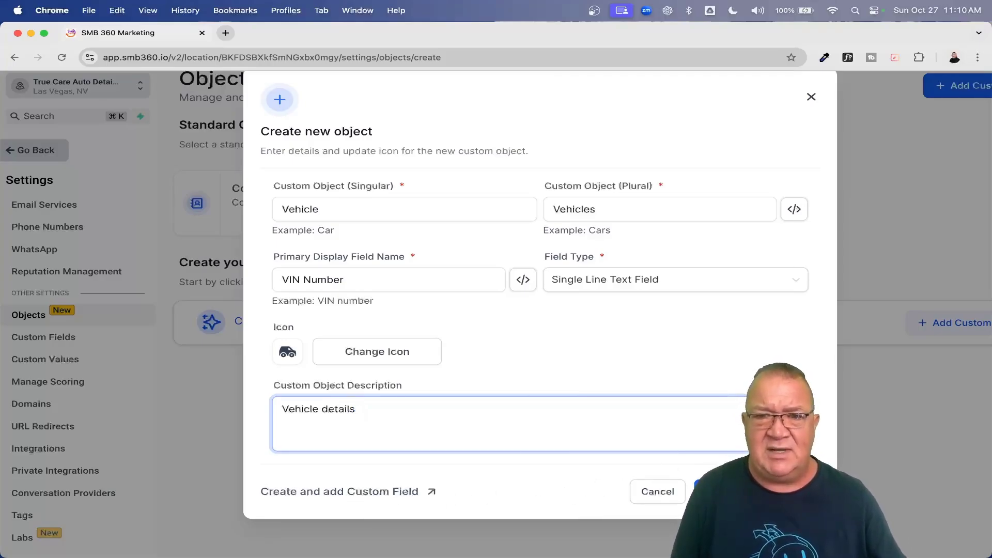
{"action": "left_click", "coordinate": [718, 492]}
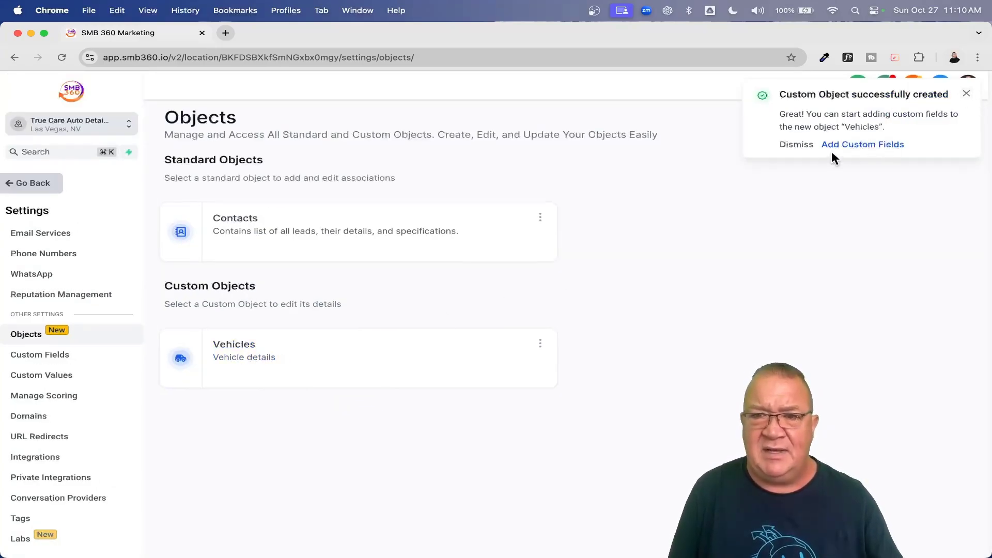
{"action": "left_click", "coordinate": [966, 94]}
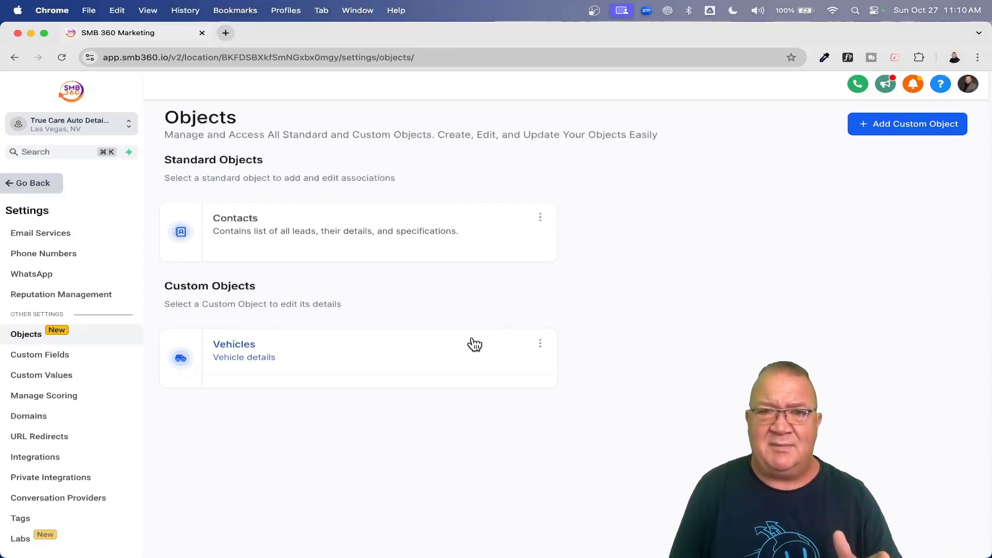
Step: Open the Vehicles object's associations and start a new single-label association with Contacts
{"action": "left_click", "coordinate": [540, 344]}
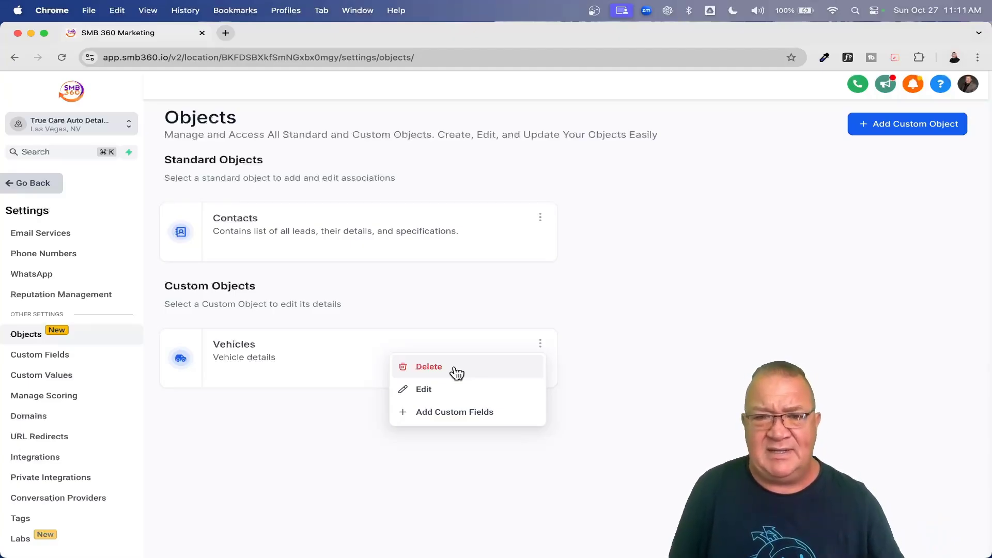
{"action": "left_click", "coordinate": [234, 345]}
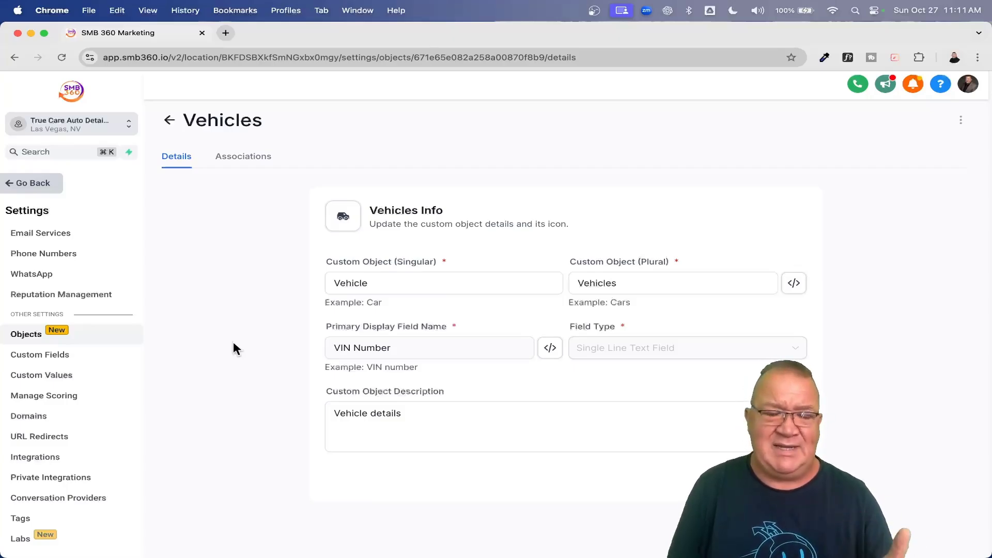
{"action": "left_click", "coordinate": [241, 163]}
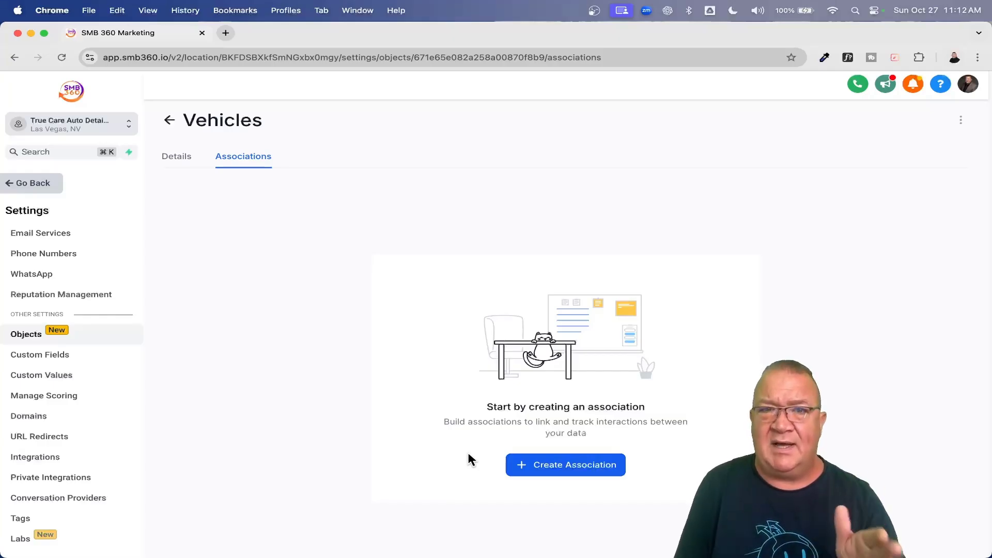
{"action": "left_click", "coordinate": [551, 470]}
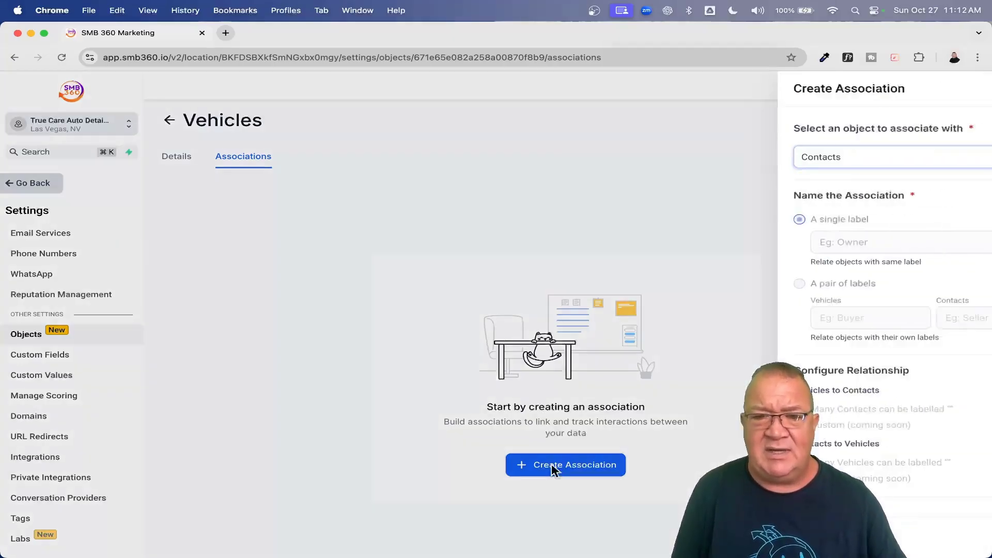
{"action": "left_click", "coordinate": [765, 161]}
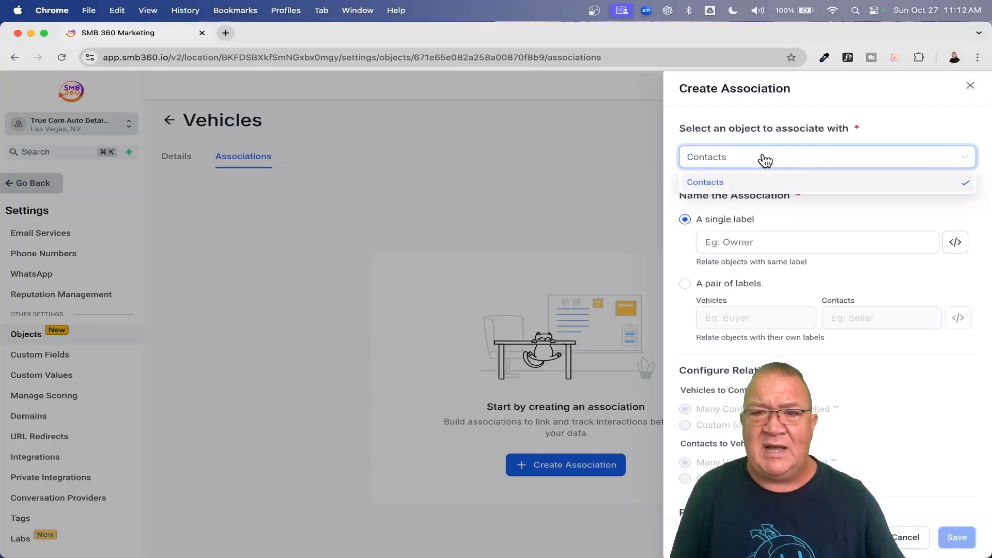
{"action": "left_click", "coordinate": [771, 120]}
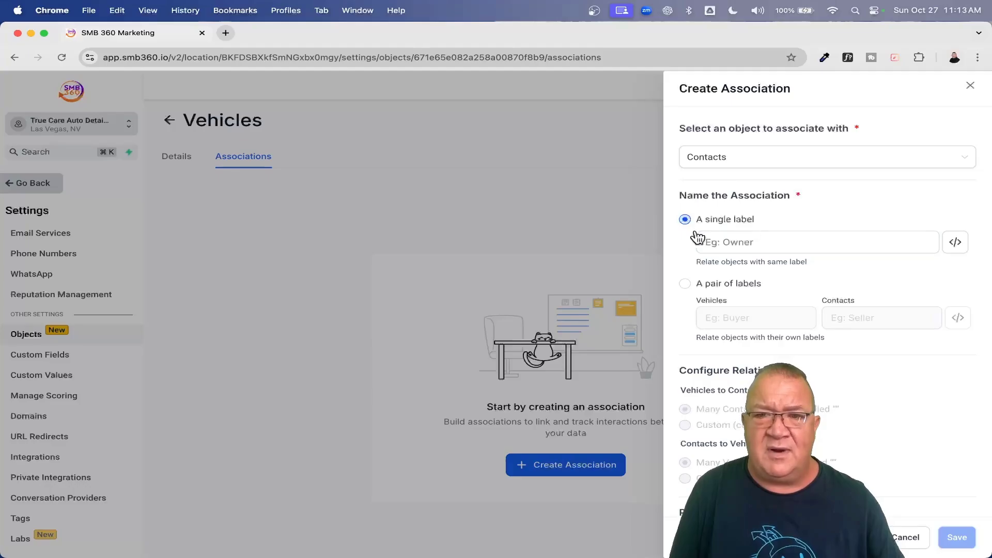
{"action": "left_click", "coordinate": [740, 243]}
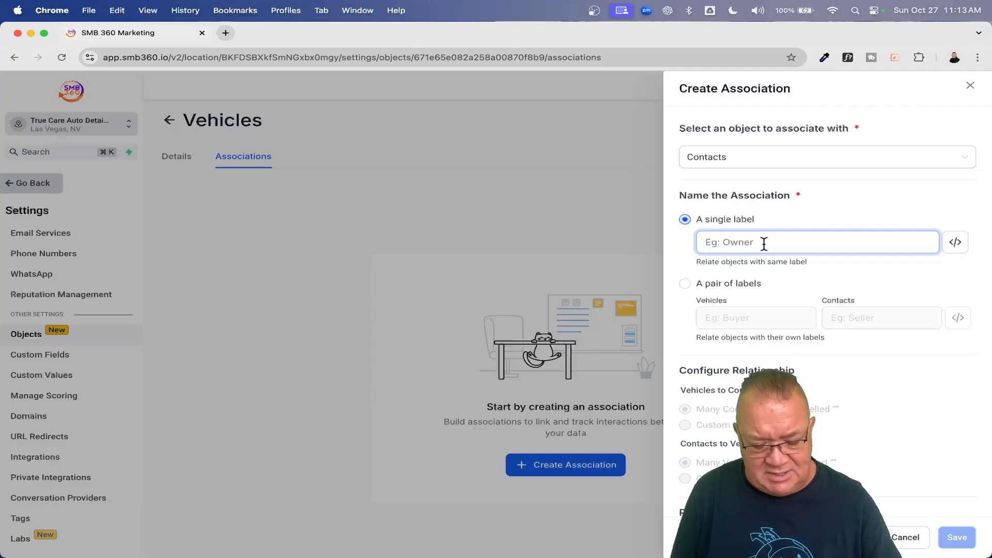
{"action": "type", "text": "Customer"}
{"action": "key", "text": "BackSpace"}
{"action": "key", "text": "BackSpace"}
{"action": "key", "text": "BackSpace"}
{"action": "key", "text": "BackSpace"}
{"action": "key", "text": "BackSpace"}
{"action": "key", "text": "BackSpace"}
{"action": "key", "text": "BackSpace"}
{"action": "key", "text": "BackSpace"}
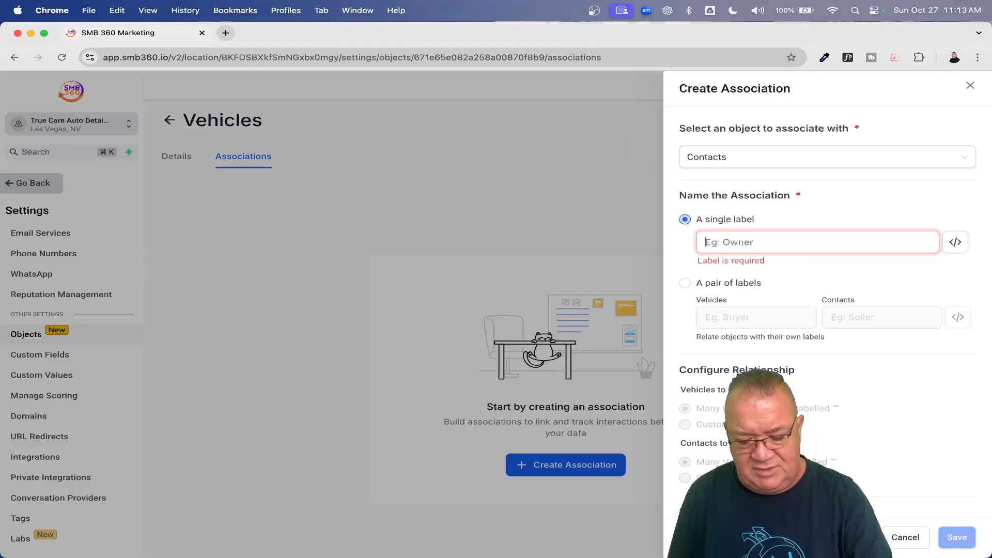
Step: Label the association Owner, review its relationship settings and preview, and save it
{"action": "type", "text": "Owner"}
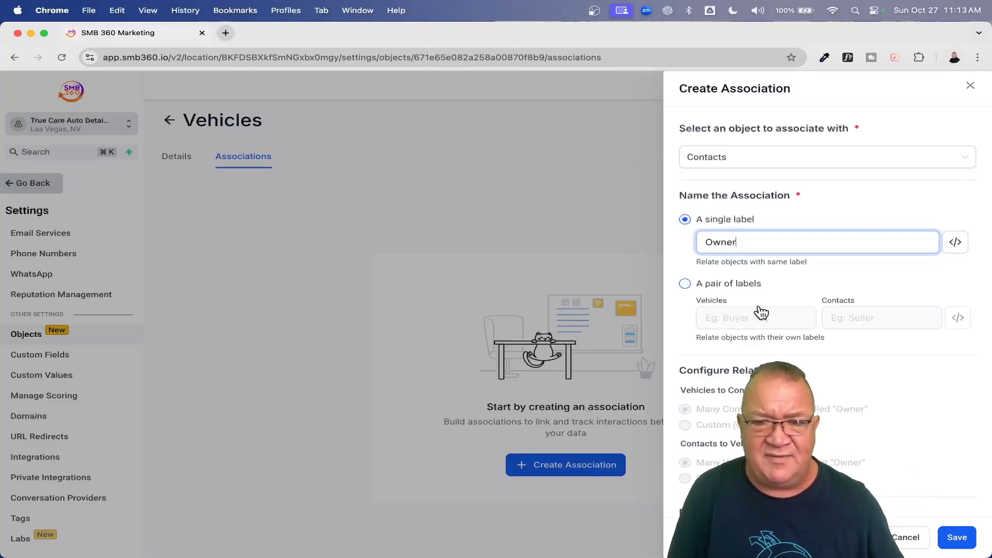
{"action": "scroll", "coordinate": [783, 415], "scroll_direction": "up", "scroll_amount": 5}
{"action": "scroll", "coordinate": [725, 207], "scroll_direction": "down", "scroll_amount": 5}
{"action": "scroll", "coordinate": [724, 206], "scroll_direction": "up", "scroll_amount": 2}
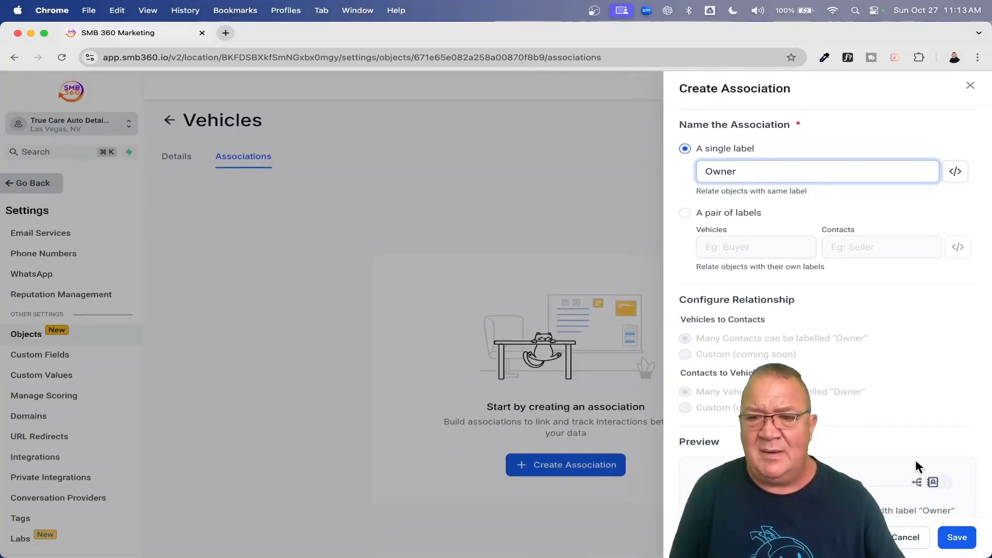
{"action": "left_click", "coordinate": [957, 537]}
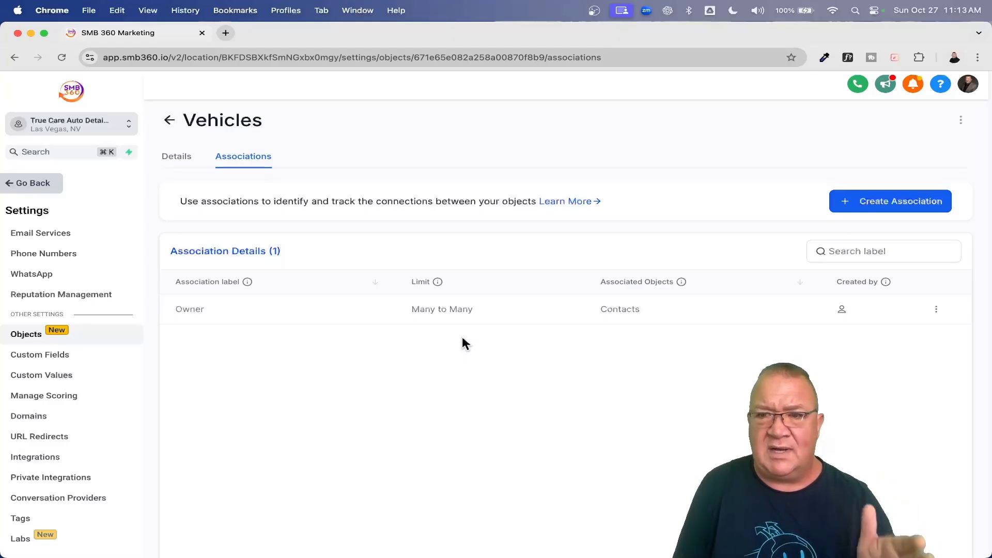
Step: Start a new single-line custom field for the Vehicles object and name it Make
{"action": "left_click", "coordinate": [169, 121]}
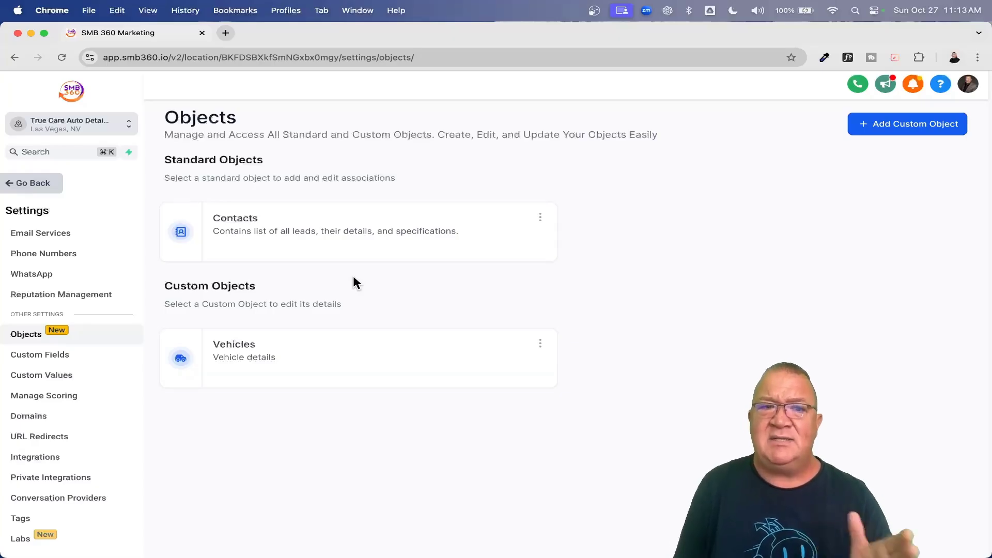
{"action": "left_click", "coordinate": [540, 343]}
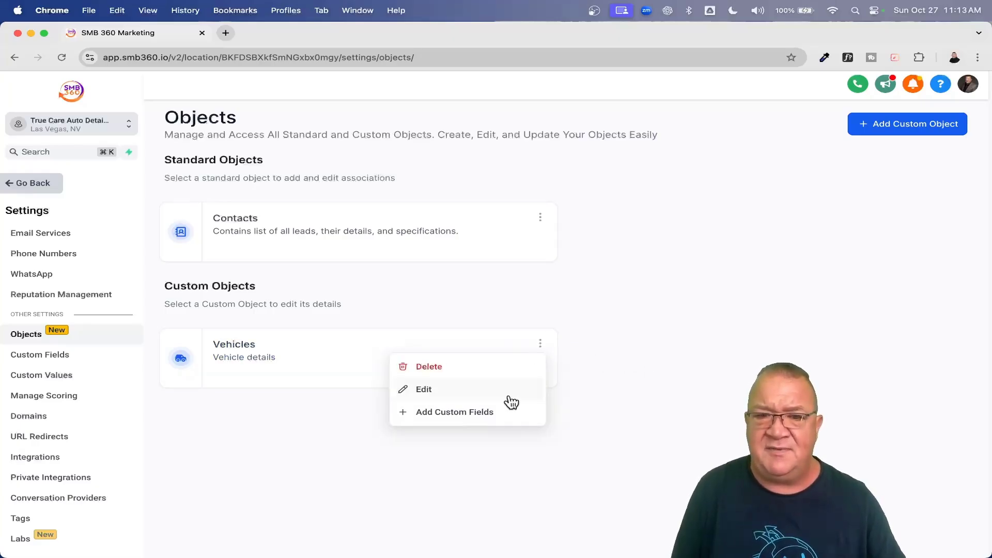
{"action": "left_click", "coordinate": [482, 413]}
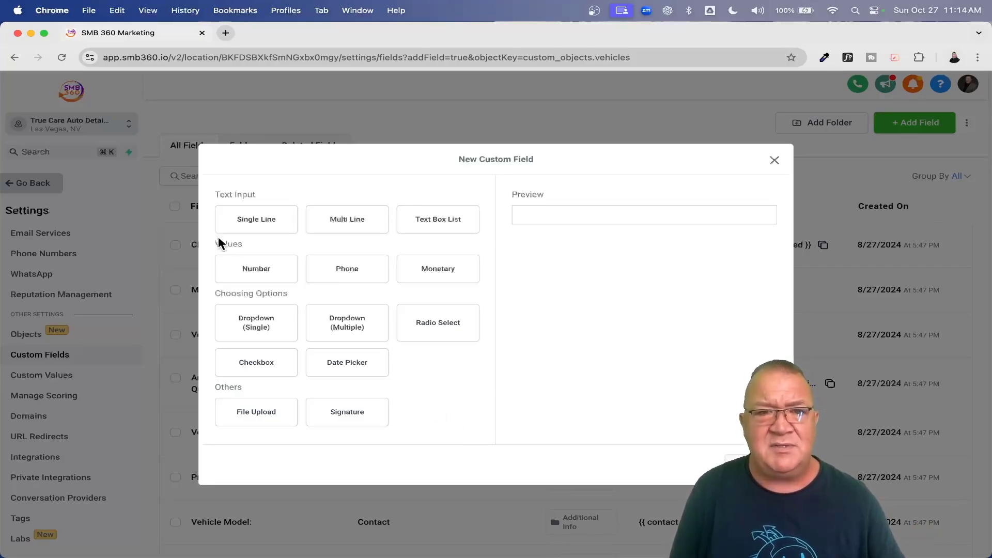
{"action": "left_click", "coordinate": [250, 223]}
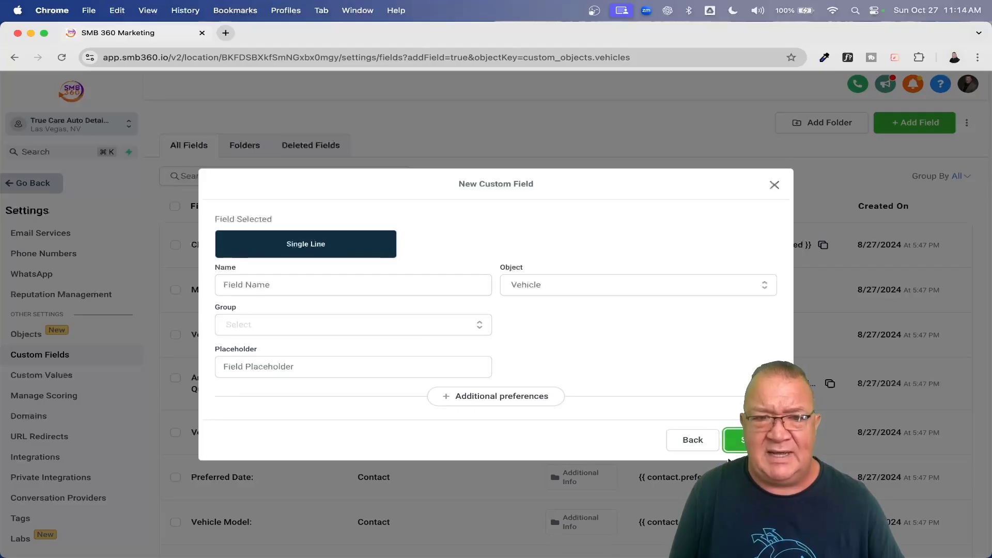
{"action": "left_click", "coordinate": [289, 285]}
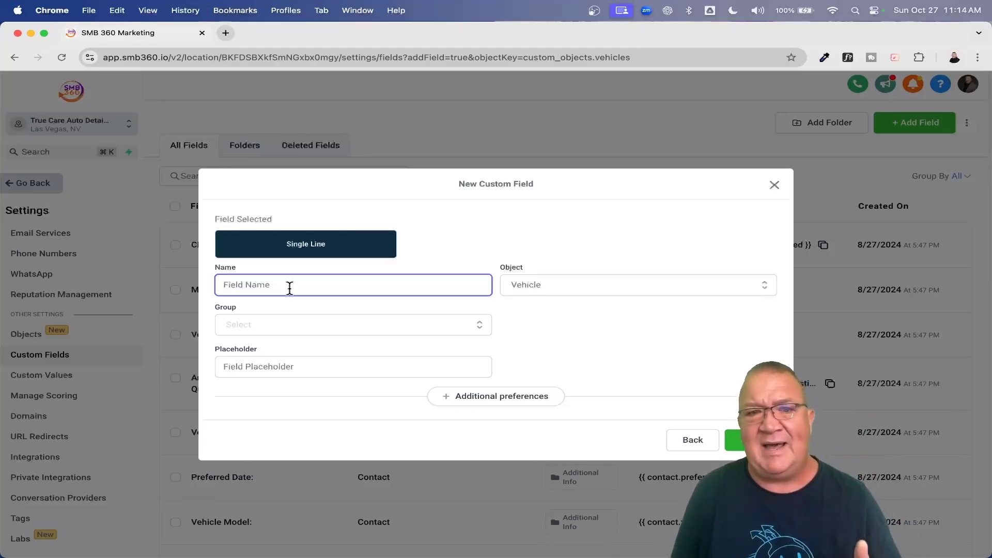
{"action": "type", "text": "Make"}
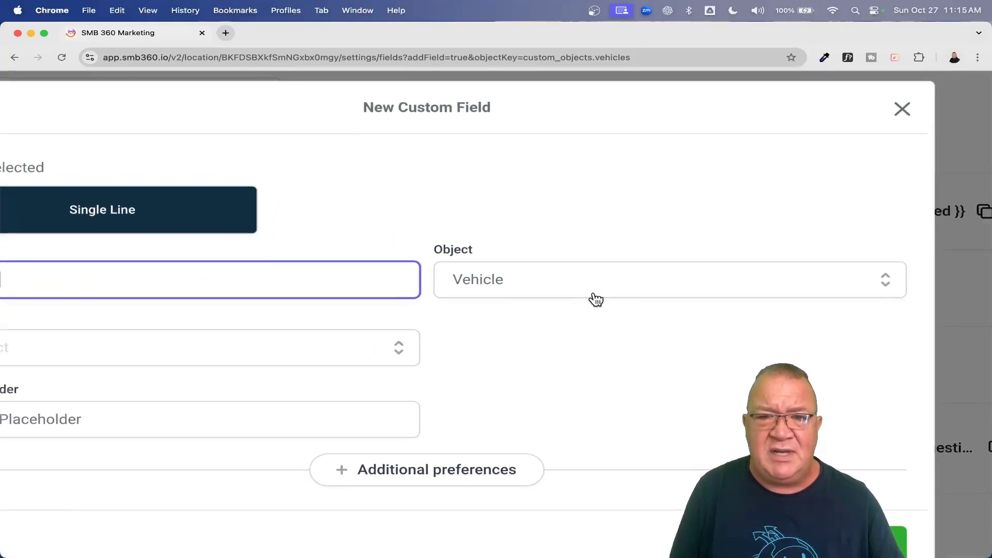
Step: Keep Vehicle as the Make field's object, assign the field to the Vehicle Info group and save it
{"action": "left_click", "coordinate": [510, 281]}
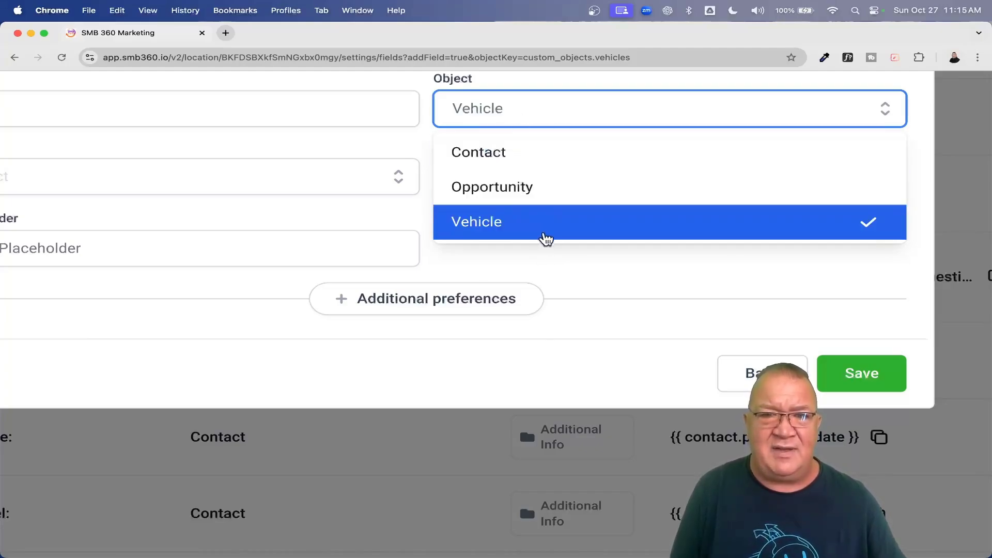
{"action": "left_click", "coordinate": [560, 252]}
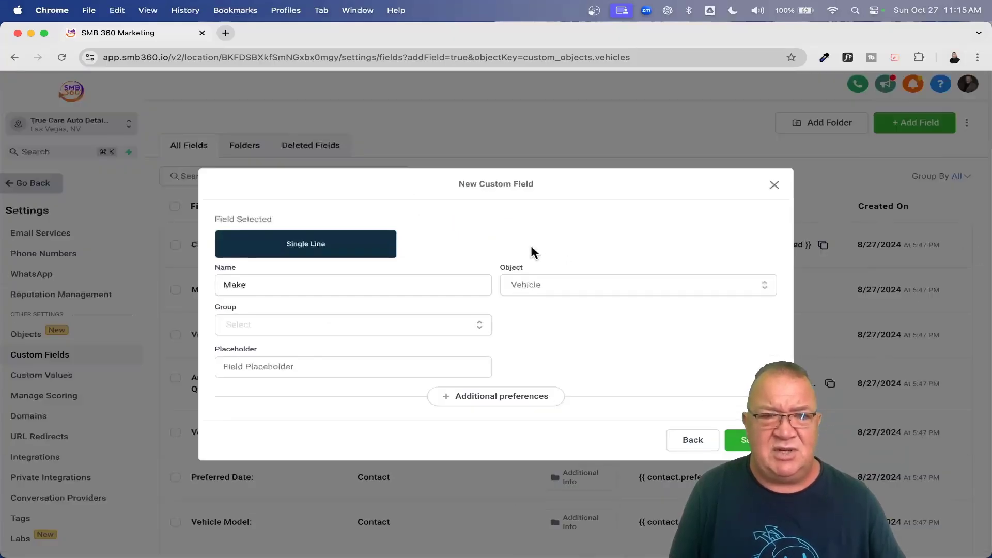
{"action": "scroll", "coordinate": [532, 252], "scroll_direction": "down", "scroll_amount": 3}
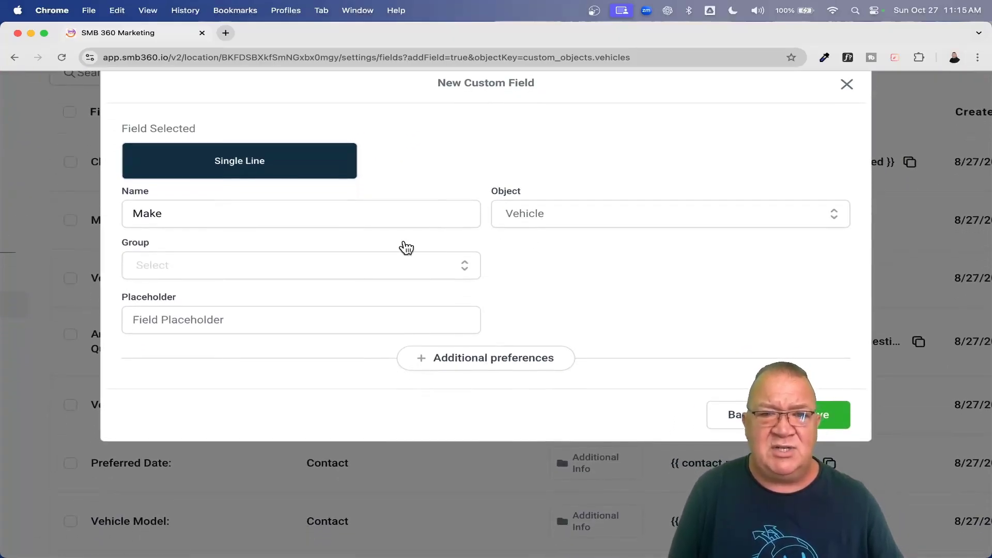
{"action": "left_click", "coordinate": [203, 272]}
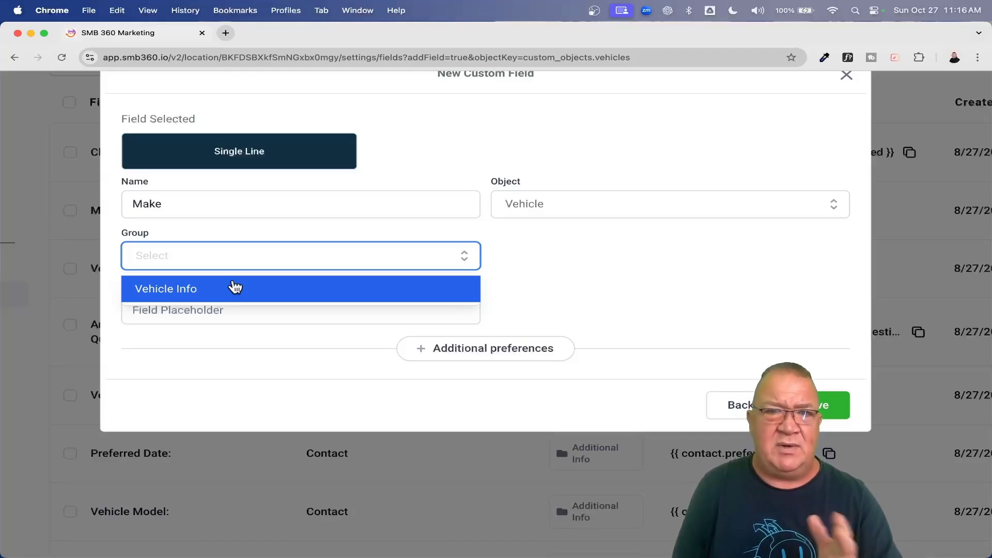
{"action": "left_click", "coordinate": [183, 290]}
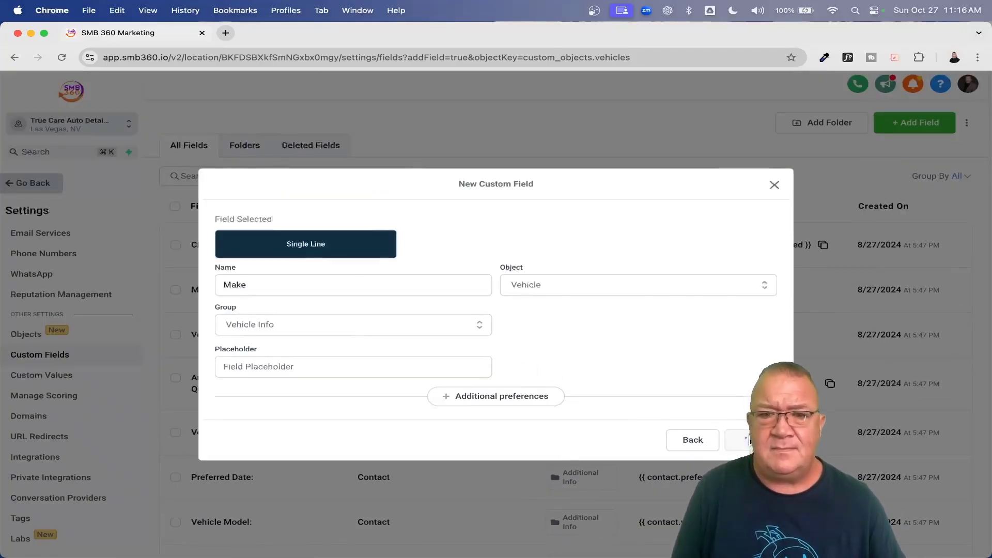
{"action": "left_click", "coordinate": [748, 440]}
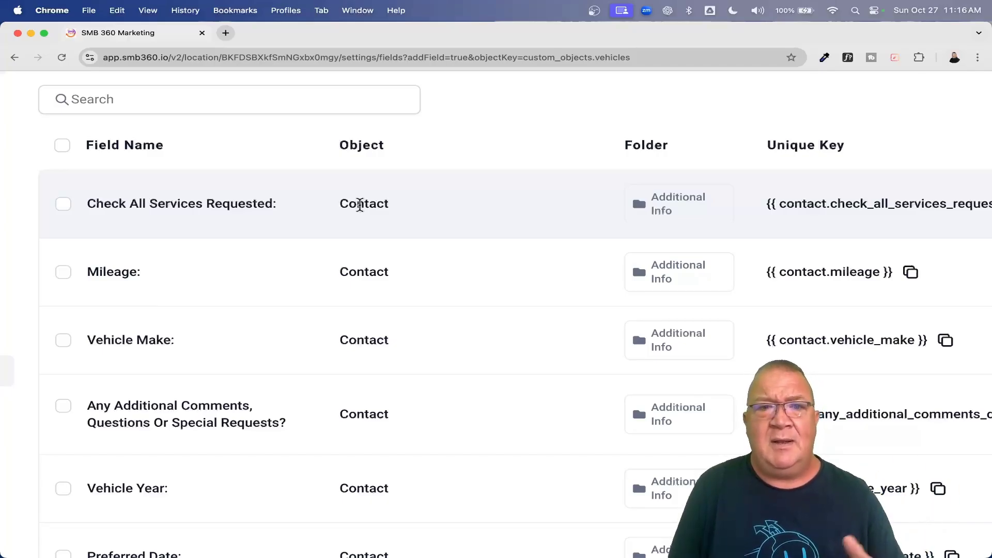
Step: Examine the objects, folders and unique keys in the custom fields list, including the Vehicle fields on the last page
{"action": "scroll", "coordinate": [359, 204], "scroll_direction": "down", "scroll_amount": 3}
{"action": "scroll", "coordinate": [359, 204], "scroll_direction": "up", "scroll_amount": 2}
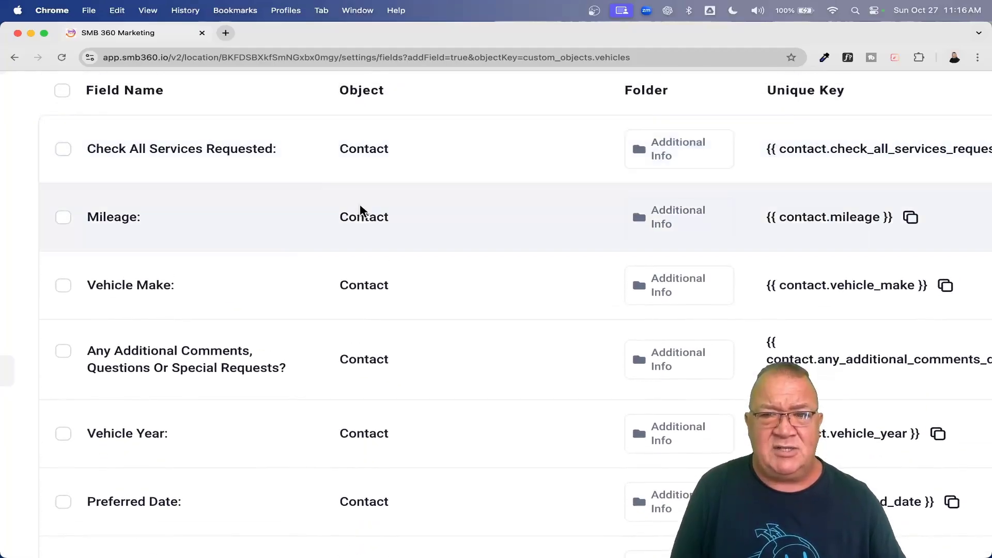
{"action": "scroll", "coordinate": [360, 204], "scroll_direction": "up", "scroll_amount": 3}
{"action": "scroll", "coordinate": [359, 205], "scroll_direction": "right", "scroll_amount": 5}
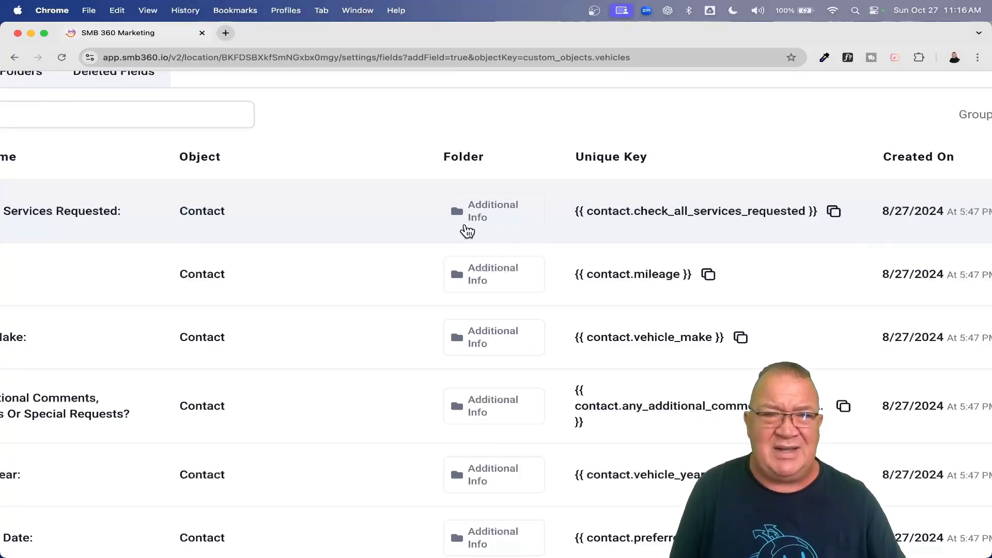
{"action": "scroll", "coordinate": [422, 374], "scroll_direction": "down", "scroll_amount": 3}
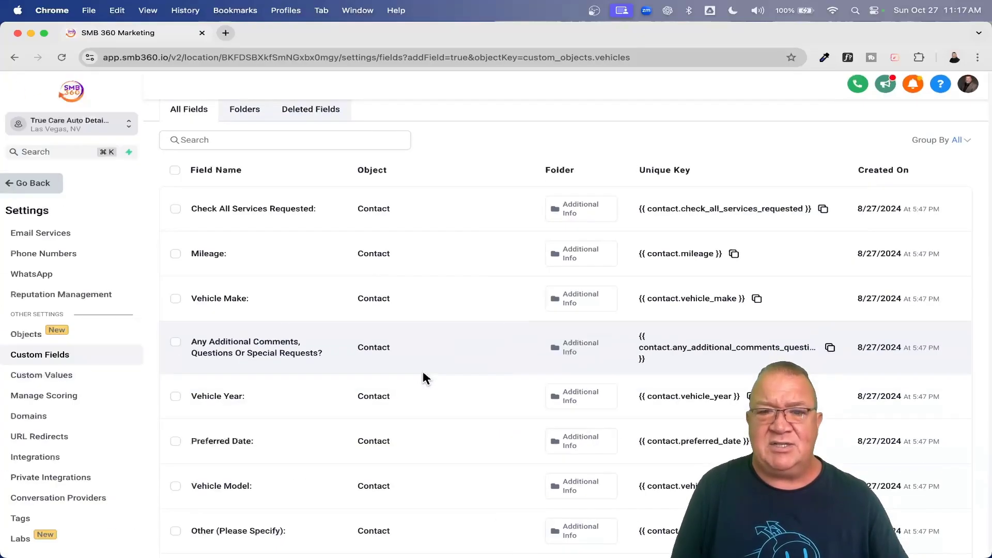
{"action": "scroll", "coordinate": [422, 374], "scroll_direction": "down", "scroll_amount": 3}
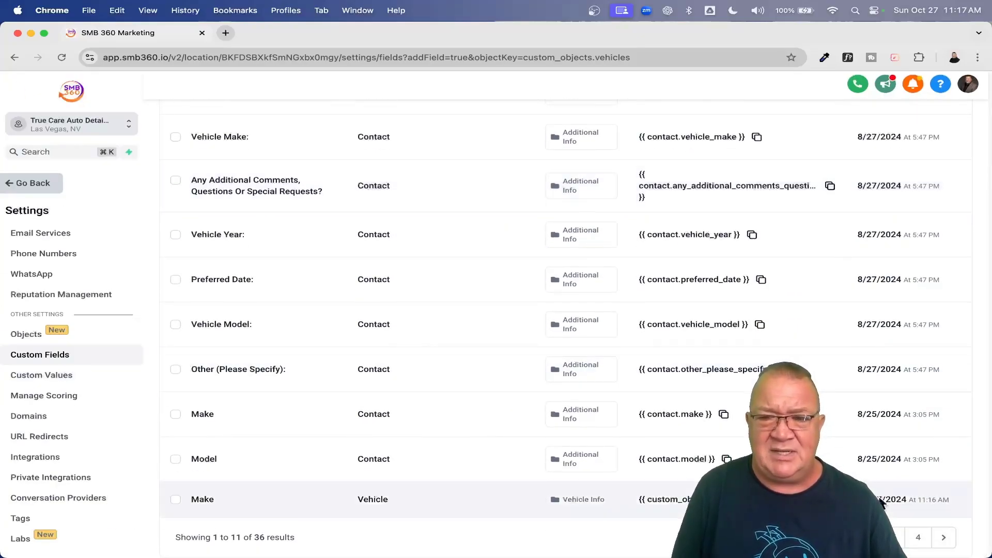
{"action": "left_click", "coordinate": [917, 537]}
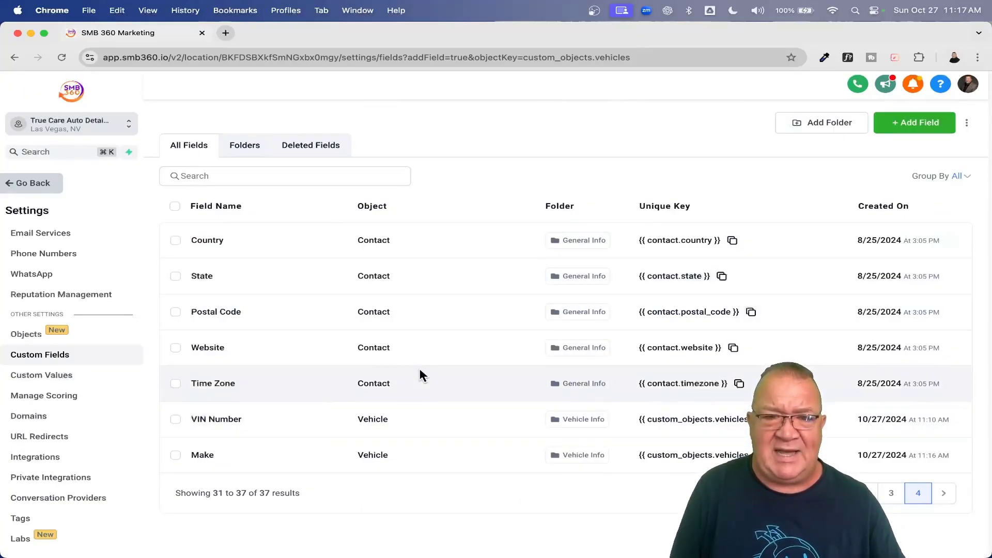
{"action": "scroll", "coordinate": [419, 375], "scroll_direction": "up", "scroll_amount": 5}
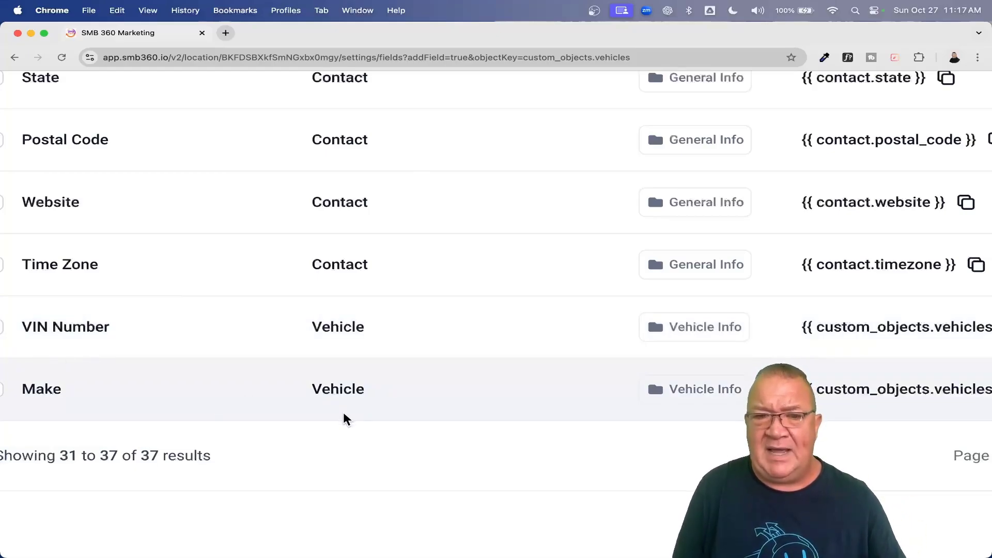
{"action": "scroll", "coordinate": [708, 350], "scroll_direction": "right", "scroll_amount": 5}
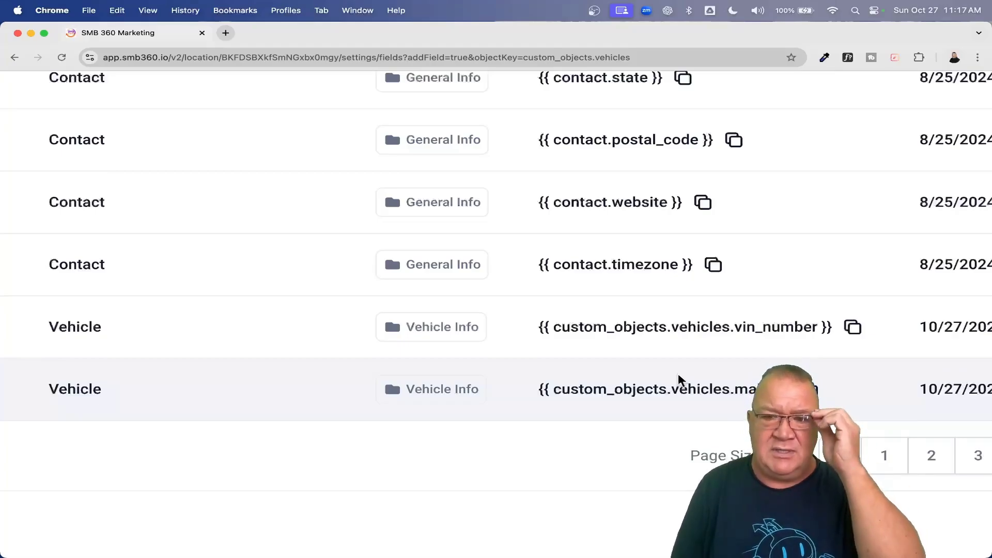
{"action": "scroll", "coordinate": [678, 373], "scroll_direction": "down", "scroll_amount": 5}
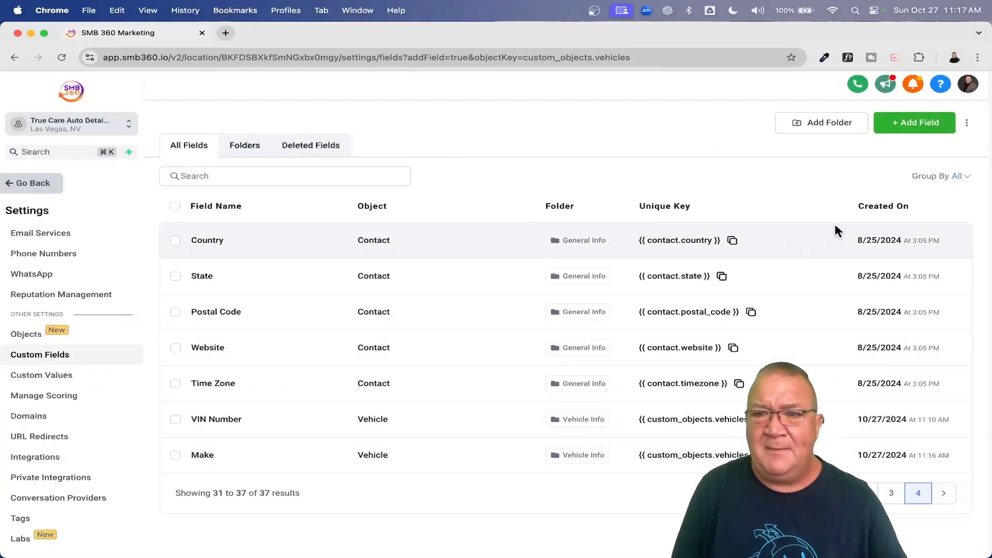
Step: Create a single-line custom field named Model for the Vehicle object in the Vehicle Info group
{"action": "left_click", "coordinate": [922, 123]}
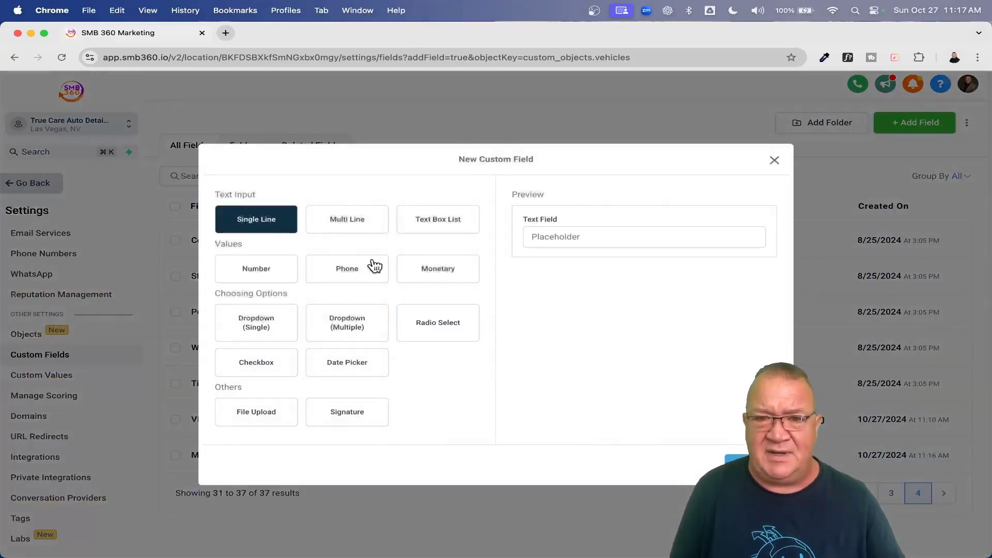
{"action": "left_click", "coordinate": [736, 458]}
{"action": "left_click", "coordinate": [278, 285]}
{"action": "type", "text": "Model"}
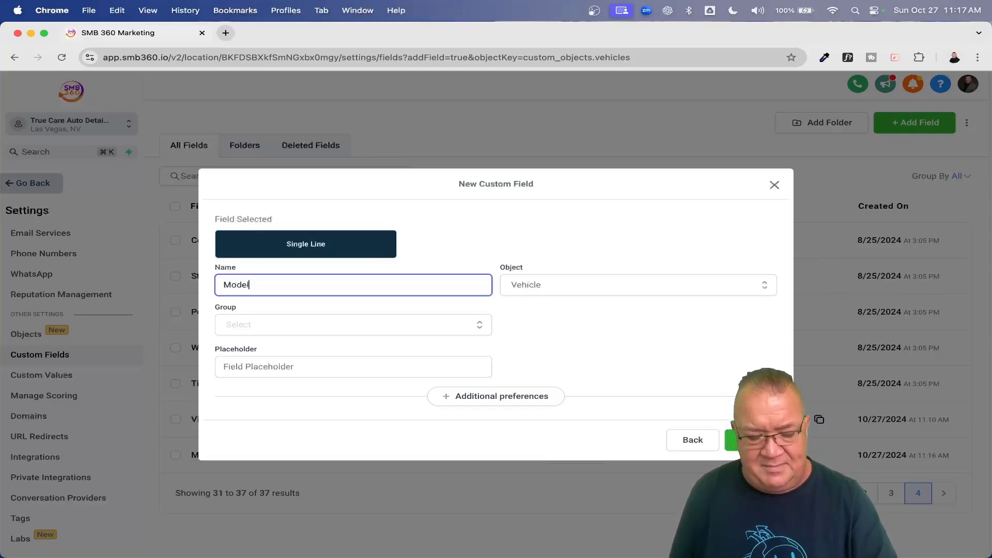
{"action": "key", "text": "Tab"}
{"action": "left_click", "coordinate": [249, 327]}
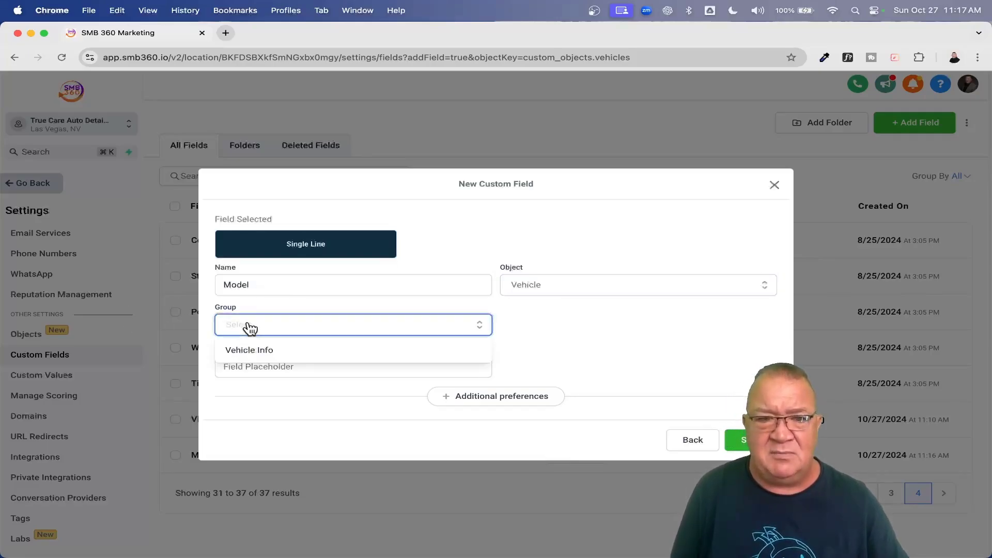
{"action": "left_click", "coordinate": [252, 350]}
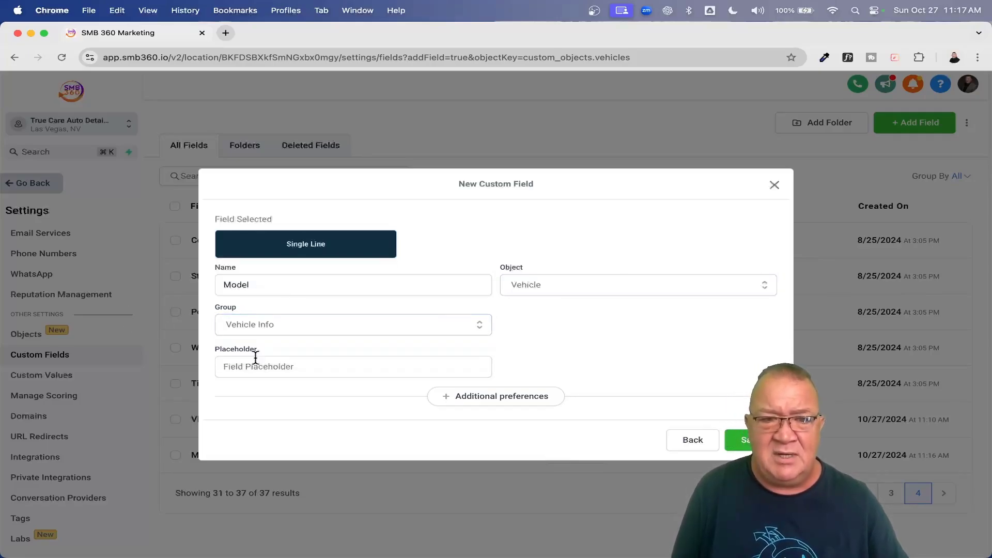
{"action": "left_click", "coordinate": [732, 444]}
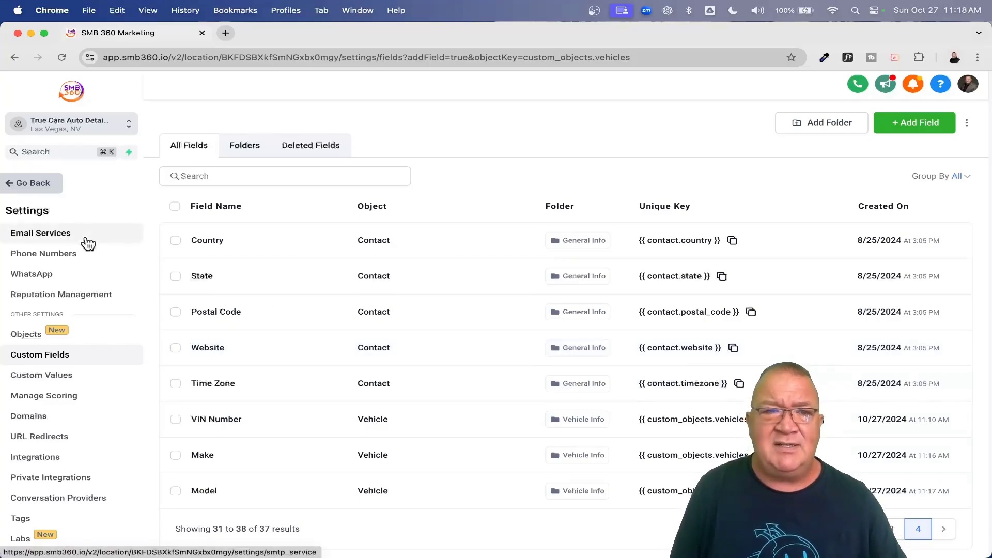
Step: Leave the settings, look at the Vehicles entry in the main navigation and open its records list
{"action": "left_click", "coordinate": [31, 185]}
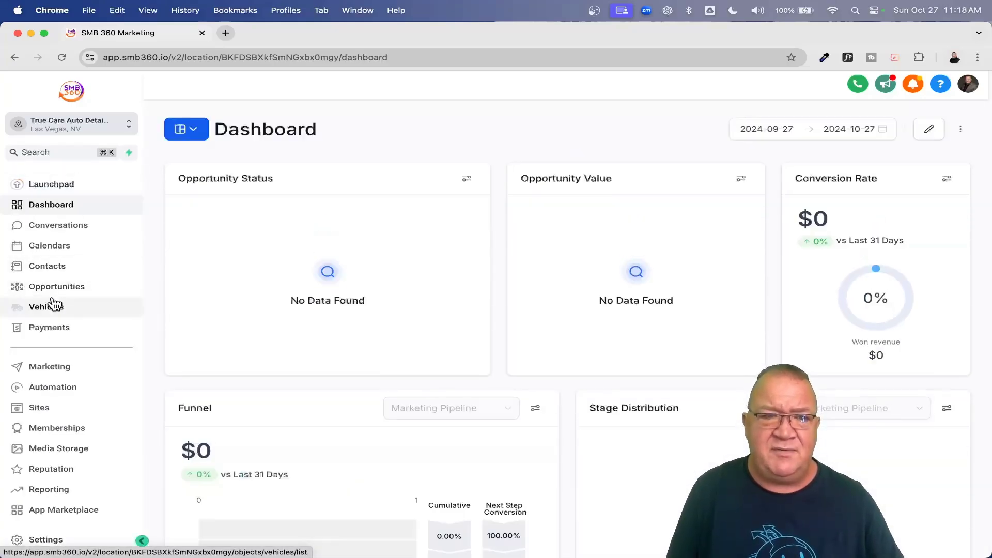
{"action": "scroll", "coordinate": [82, 306], "scroll_direction": "up", "scroll_amount": 5, "text": "ctrl"}
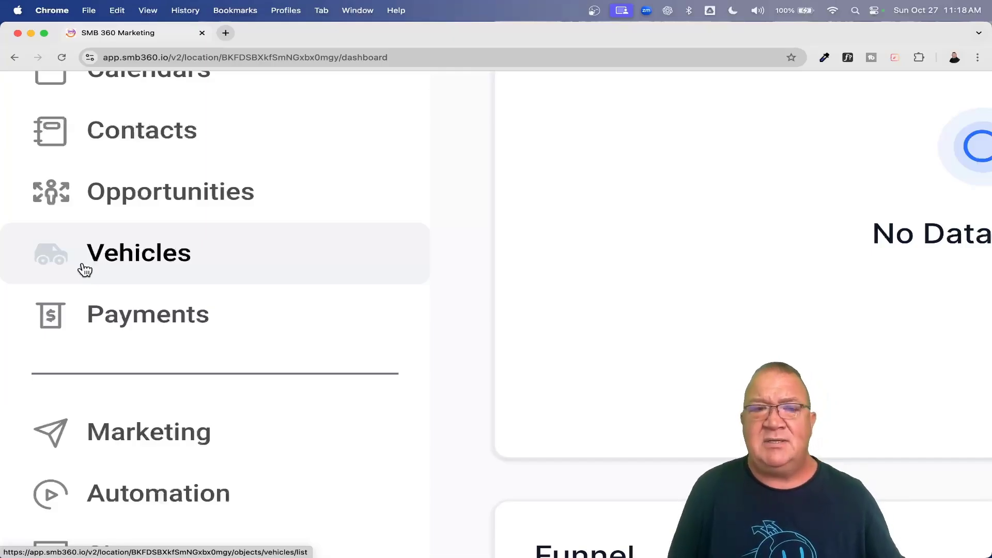
{"action": "scroll", "coordinate": [86, 268], "scroll_direction": "down", "scroll_amount": 5}
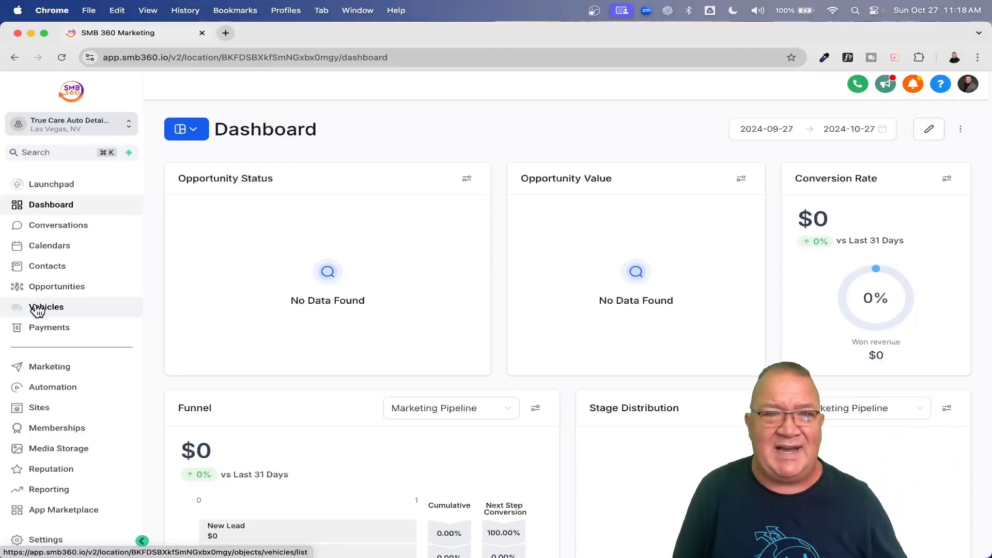
{"action": "scroll", "coordinate": [42, 361], "scroll_direction": "down", "scroll_amount": 1}
{"action": "scroll", "coordinate": [44, 360], "scroll_direction": "up", "scroll_amount": 1}
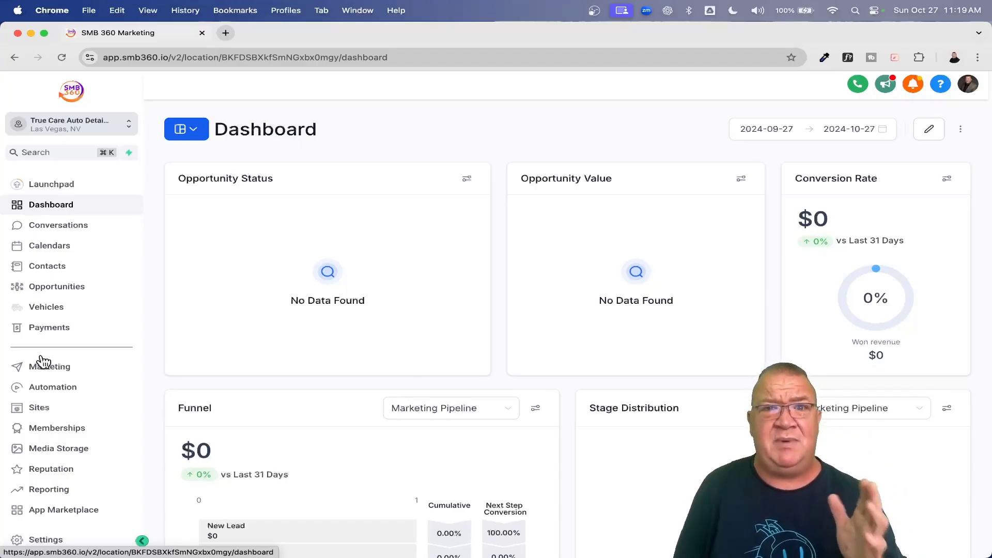
{"action": "left_click", "coordinate": [34, 309]}
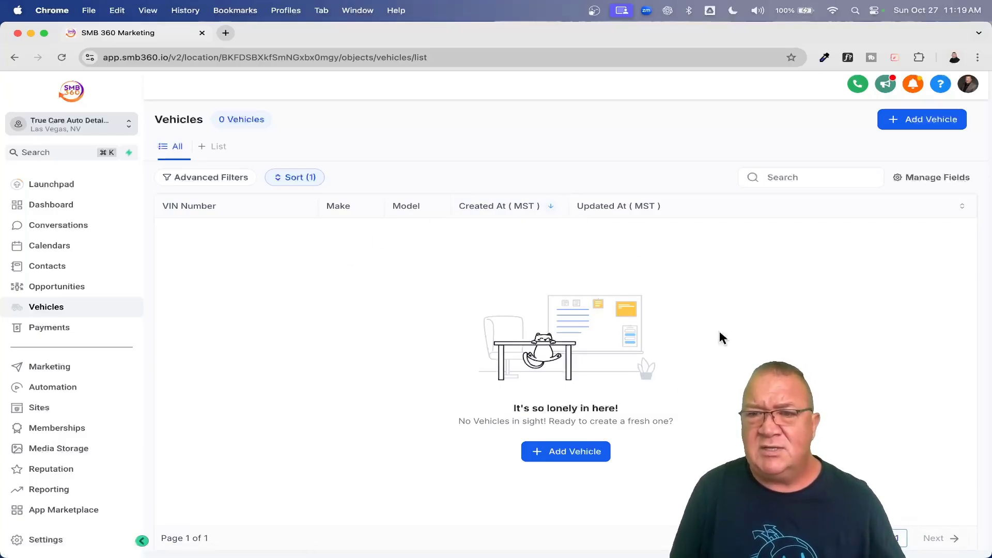
Step: Add a new vehicle record with a ten-digit placeholder VIN and save it
{"action": "left_click", "coordinate": [926, 124]}
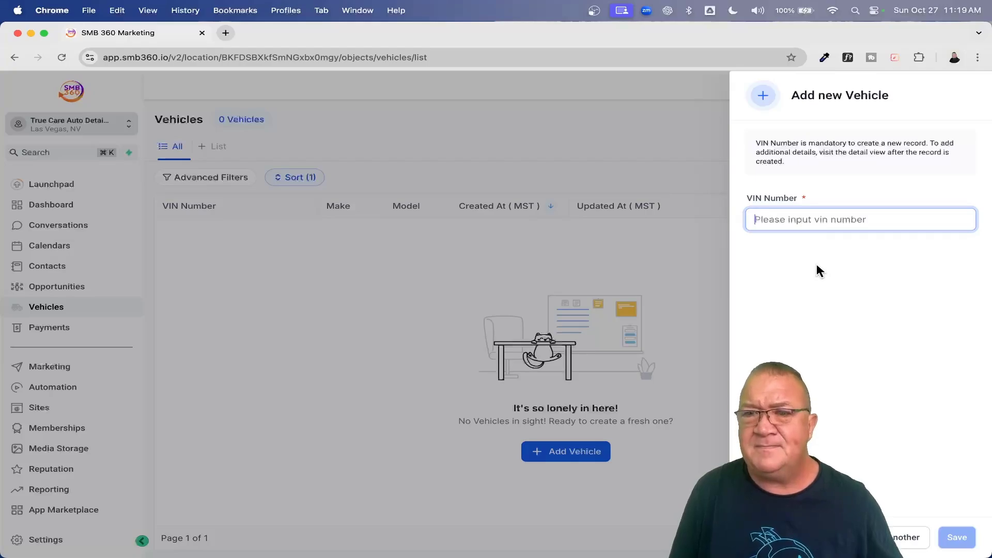
{"action": "type", "text": "1234567890"}
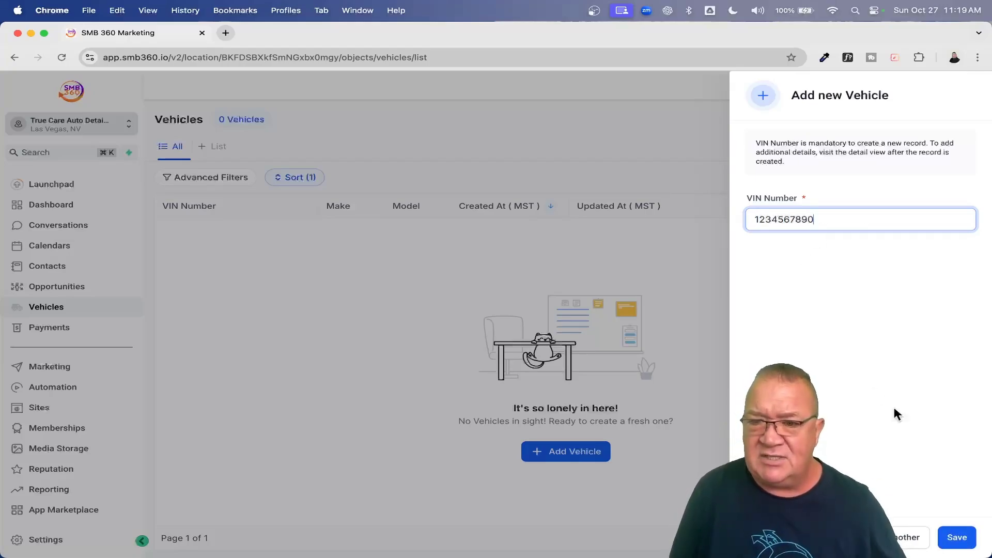
{"action": "left_click", "coordinate": [956, 539]}
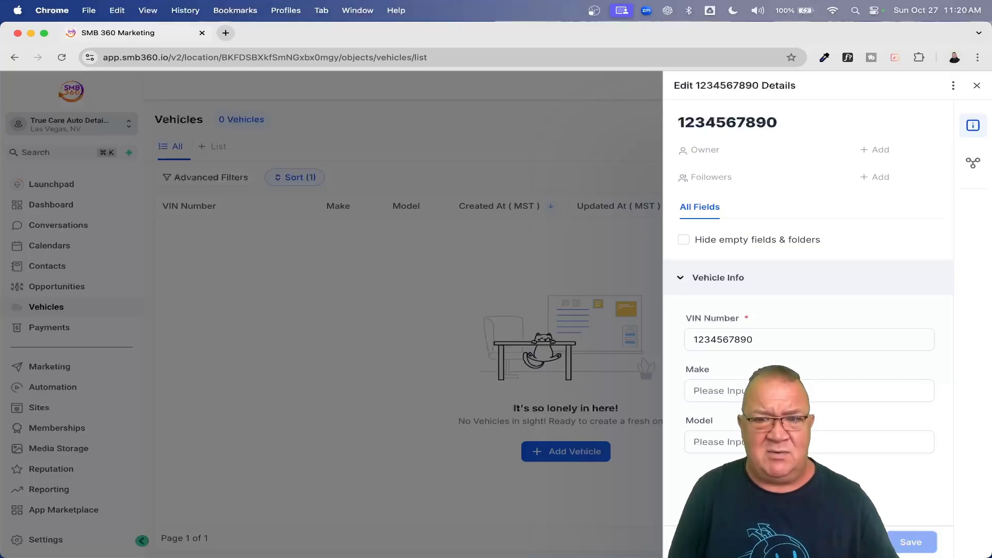
Step: Fill in the vehicle record's details with the make Chevy and the model Camaro
{"action": "left_click", "coordinate": [734, 389]}
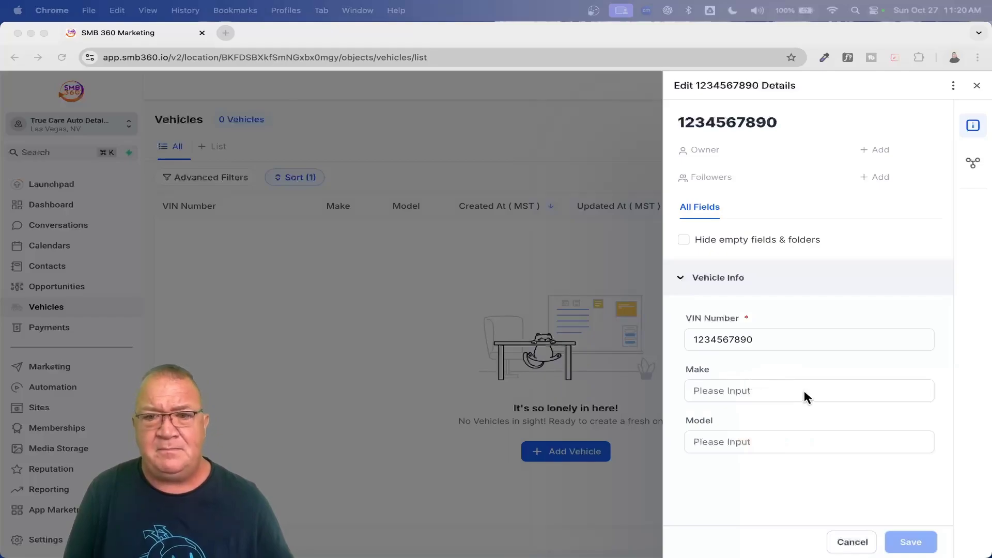
{"action": "left_click", "coordinate": [806, 394]}
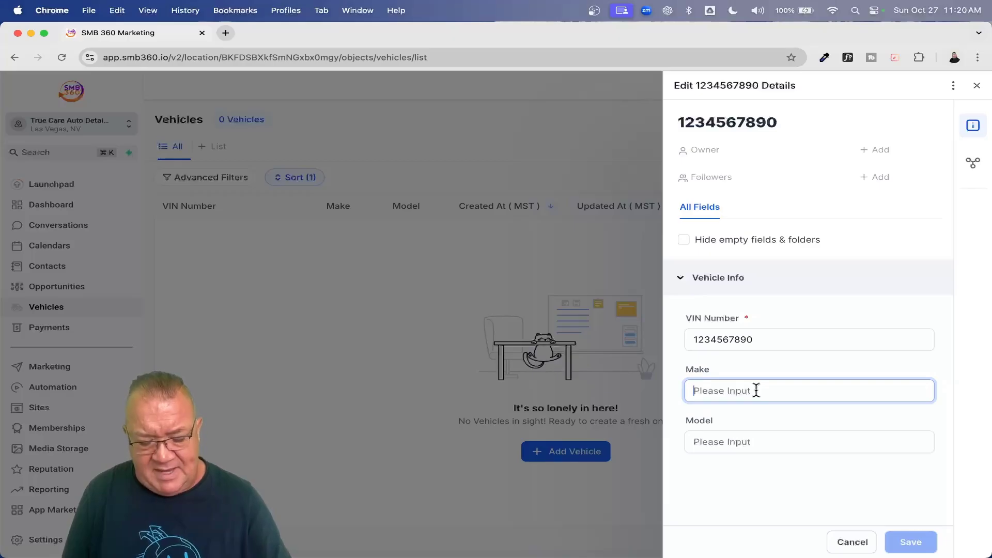
{"action": "type", "text": "Checy"}
{"action": "key", "text": "Tab"}
{"action": "type", "text": "Camaro"}
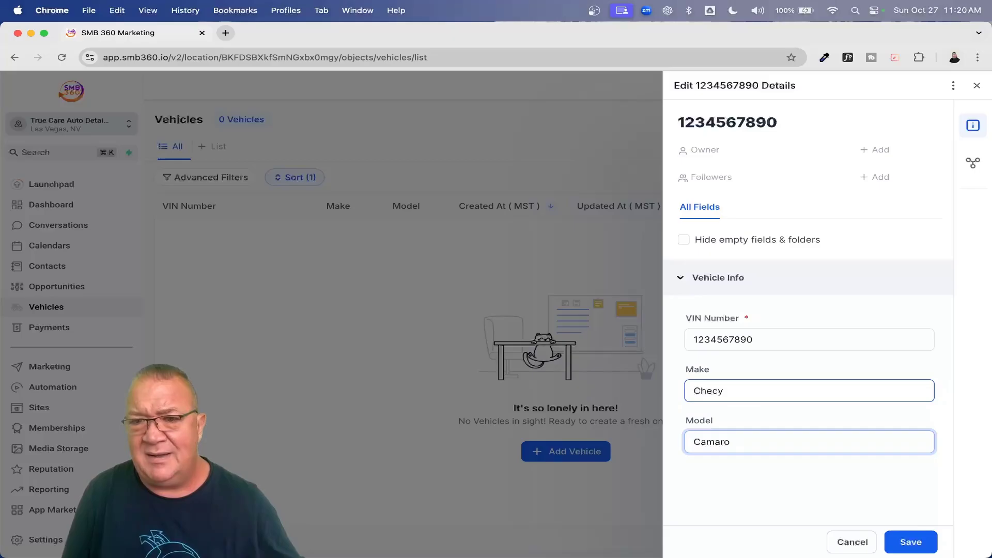
{"action": "left_click", "coordinate": [716, 390]}
{"action": "key", "text": "BackSpace"}
{"action": "type", "text": "v"}
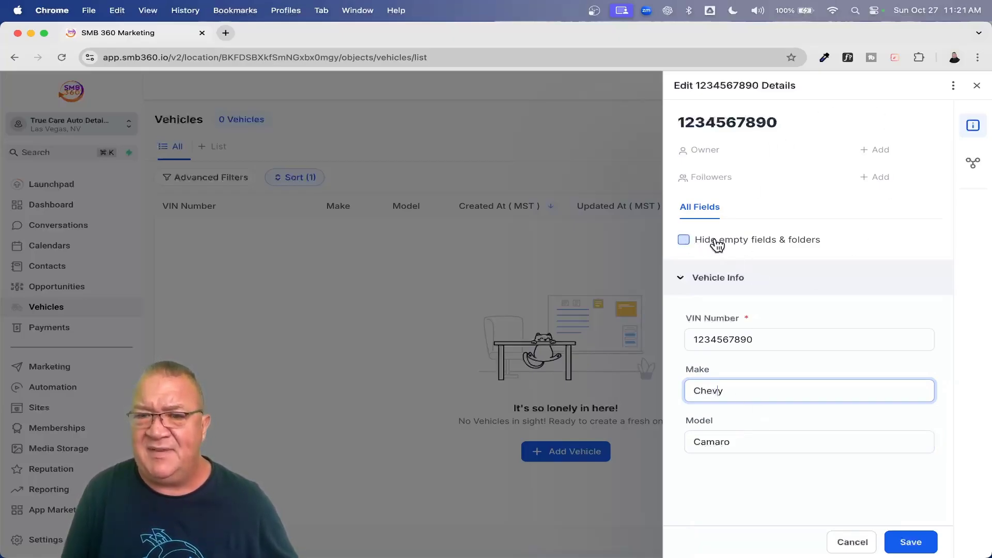
Step: Collapse and expand the Vehicle Info group, and look at the users available as the record's owner
{"action": "left_click", "coordinate": [680, 279]}
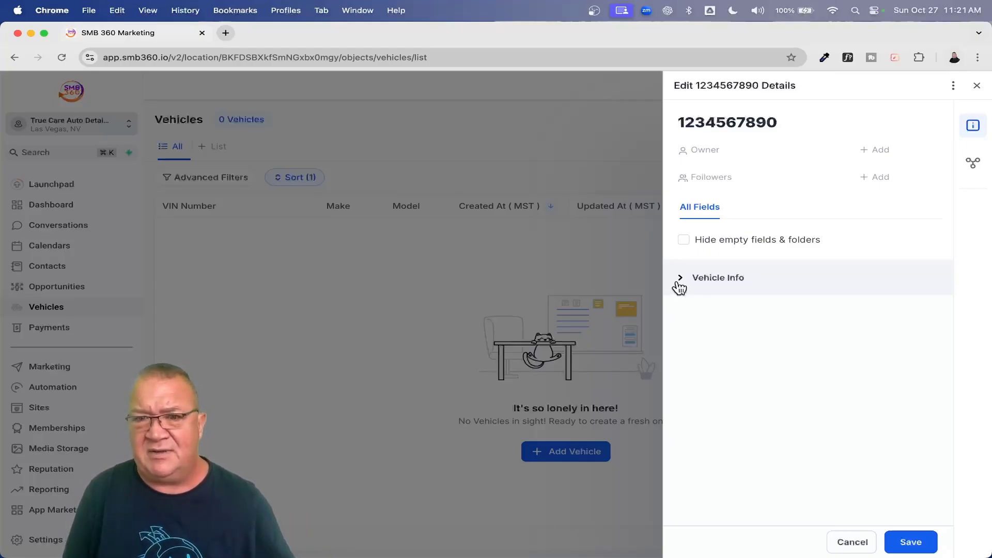
{"action": "left_click", "coordinate": [680, 281]}
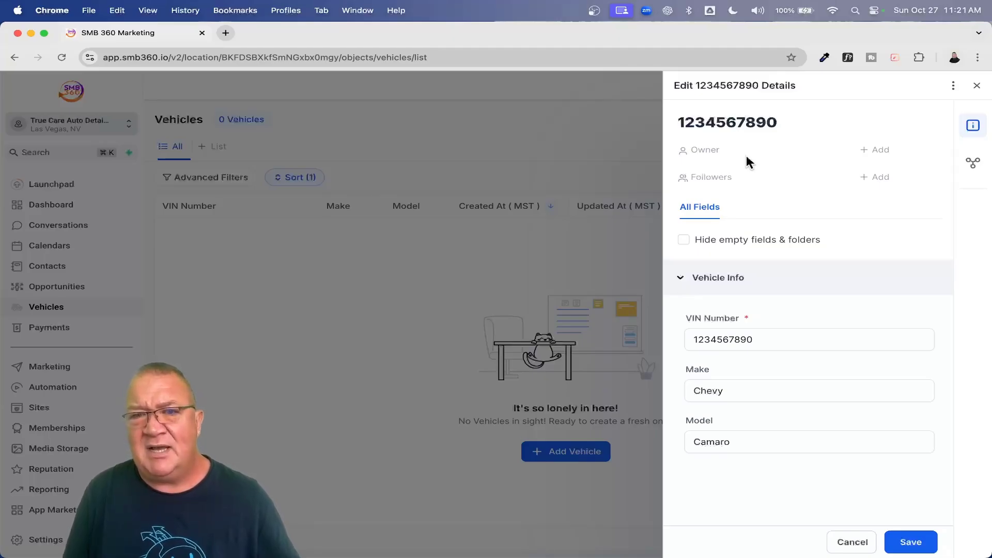
{"action": "scroll", "coordinate": [745, 155], "scroll_direction": "up", "scroll_amount": 5}
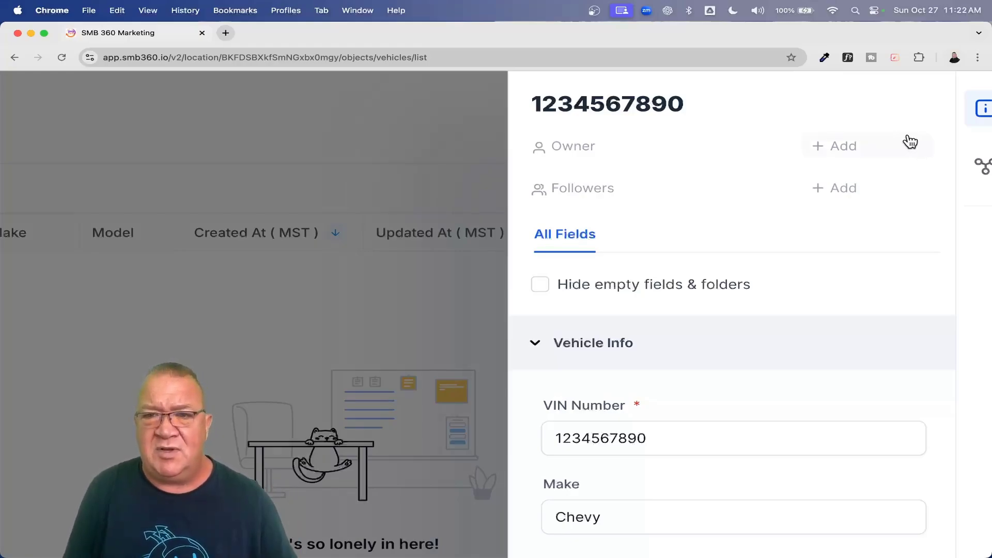
{"action": "left_click", "coordinate": [844, 151]}
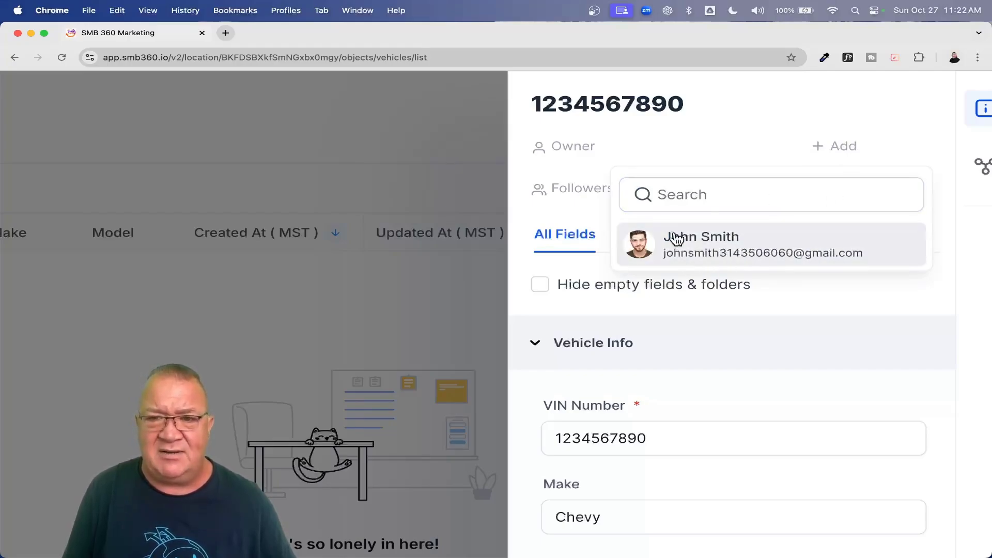
{"action": "left_click", "coordinate": [739, 144]}
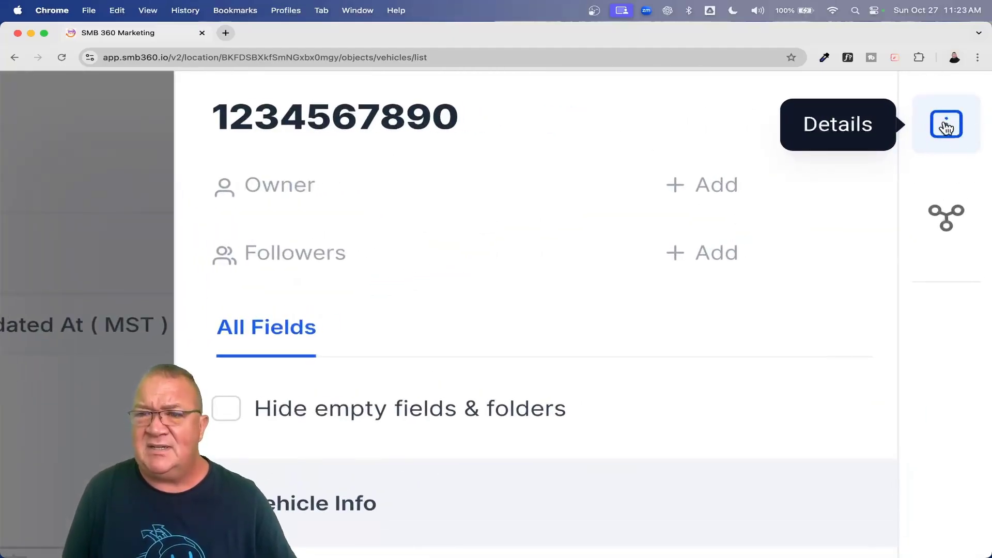
Step: Associate the second guest contact with the vehicle record as Owner and save the relation
{"action": "left_click", "coordinate": [949, 220]}
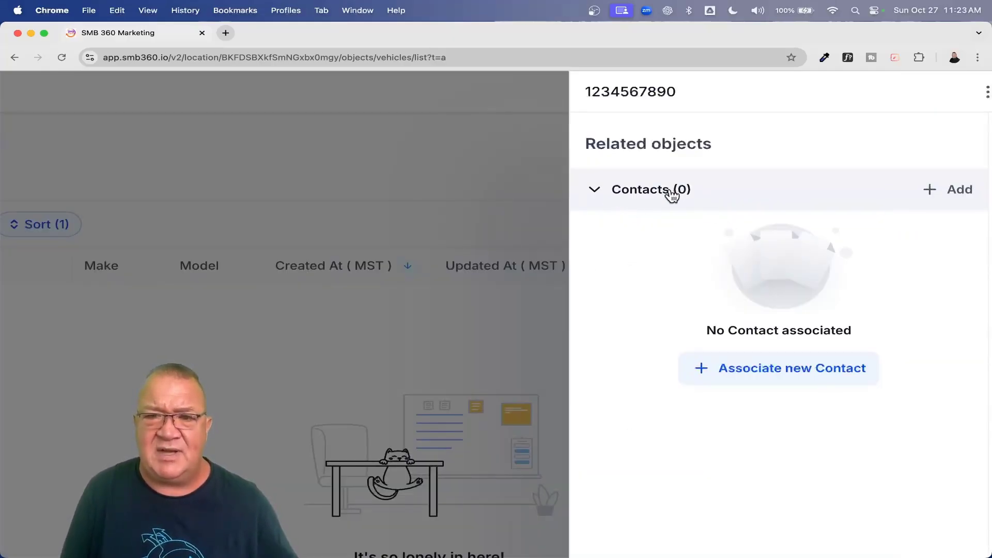
{"action": "left_click", "coordinate": [771, 370]}
{"action": "left_click", "coordinate": [826, 197]}
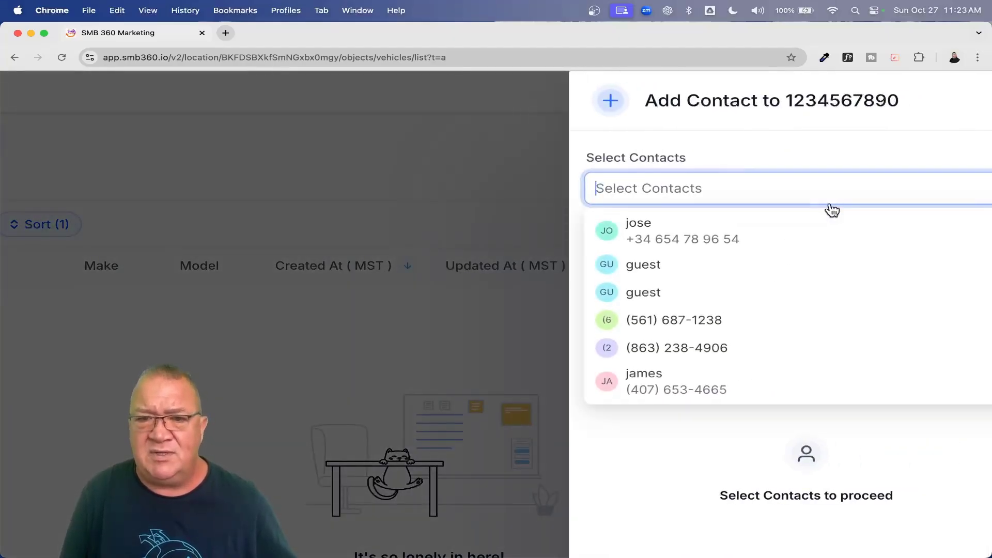
{"action": "left_click", "coordinate": [738, 302]}
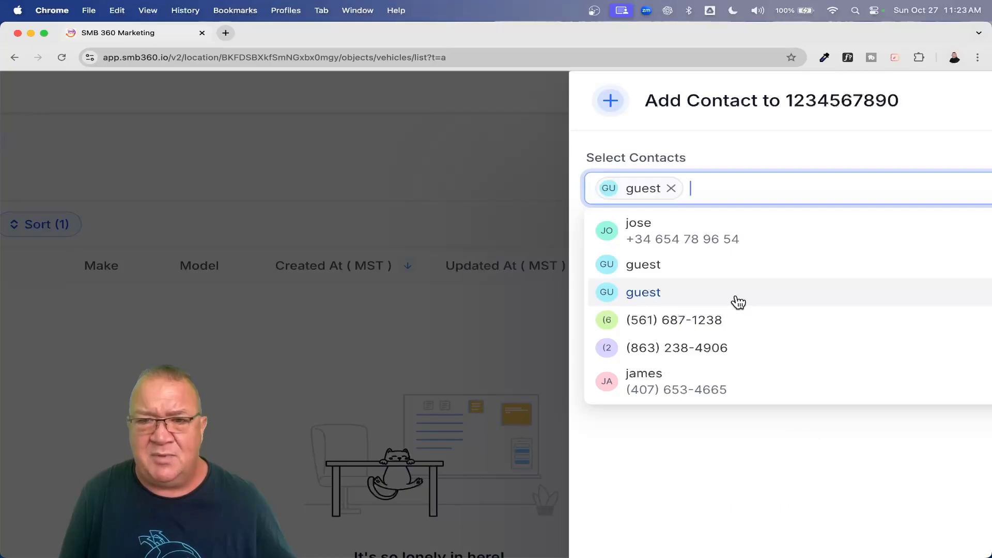
{"action": "left_click", "coordinate": [767, 144]}
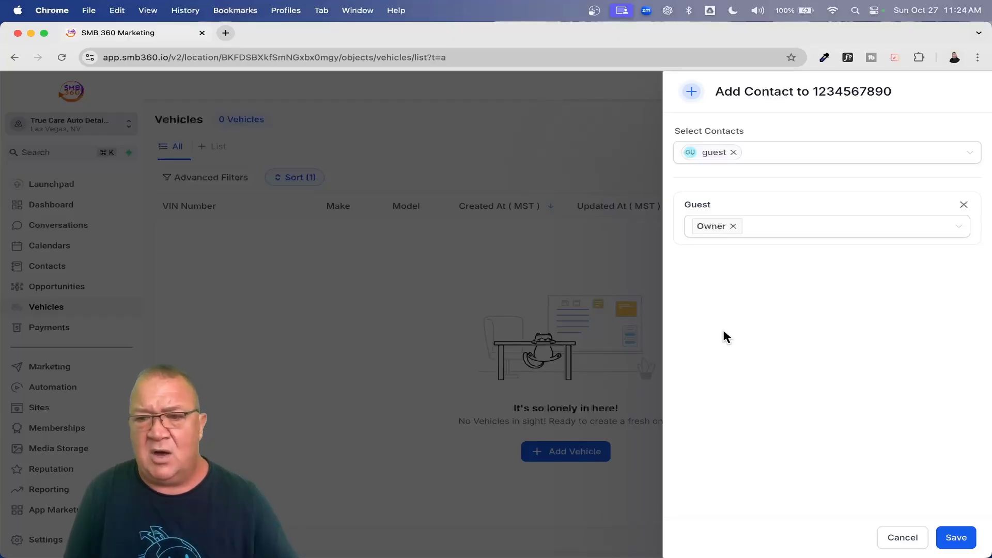
{"action": "left_click", "coordinate": [955, 538]}
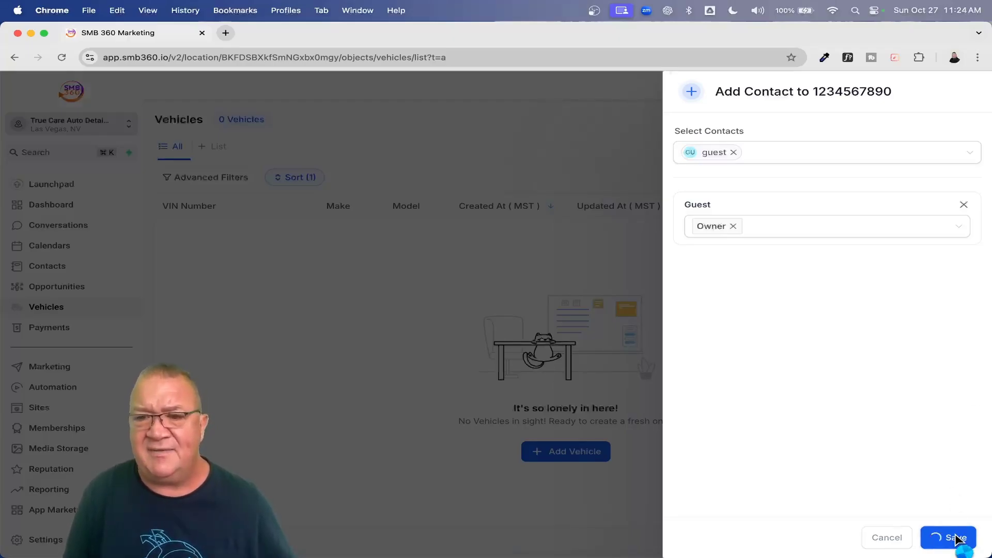
{"action": "left_click", "coordinate": [966, 94]}
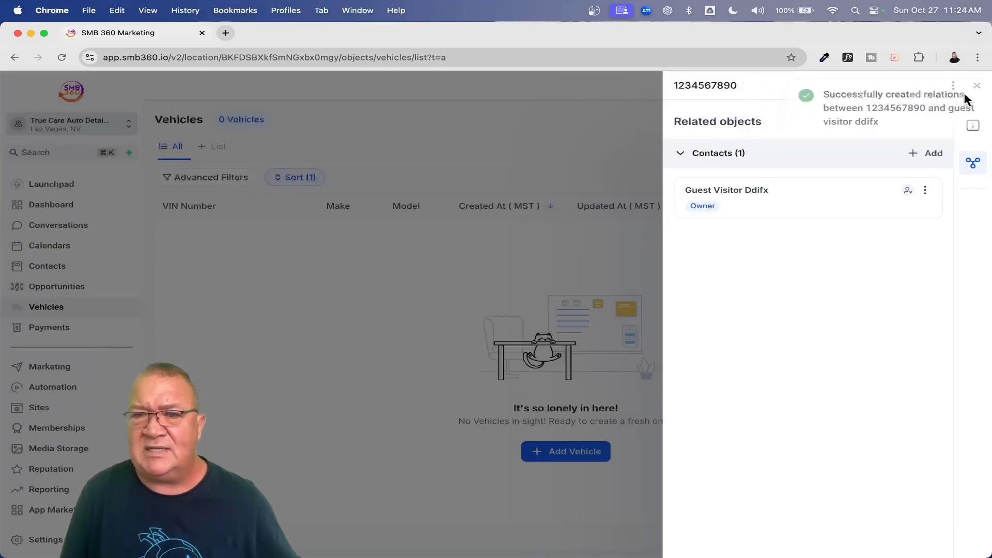
Step: Open the associated guest contact's record from the vehicle and look through its contact fields
{"action": "left_click", "coordinate": [925, 190]}
{"action": "left_click", "coordinate": [824, 214]}
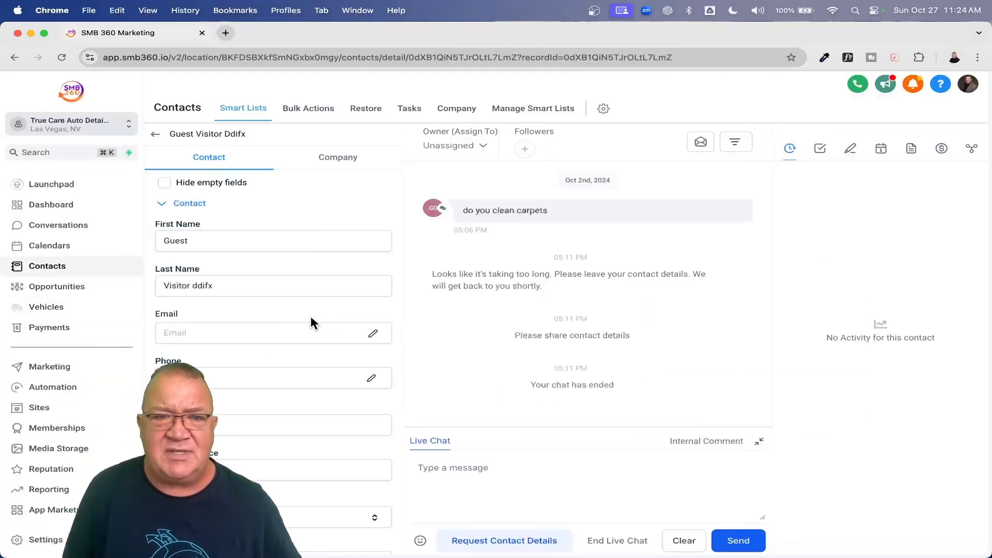
{"action": "scroll", "coordinate": [311, 319], "scroll_direction": "down", "scroll_amount": 10}
{"action": "scroll", "coordinate": [311, 318], "scroll_direction": "up", "scroll_amount": 5}
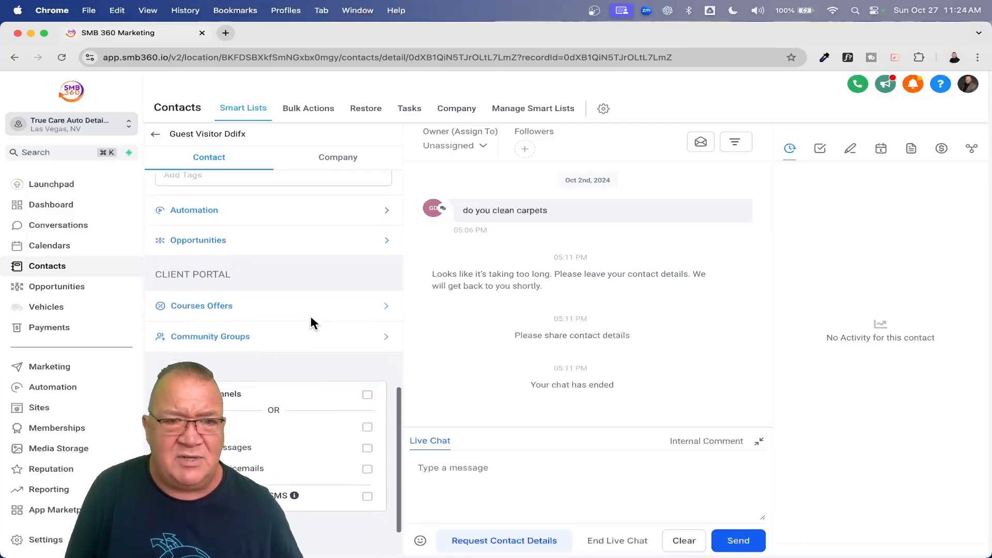
{"action": "scroll", "coordinate": [311, 318], "scroll_direction": "up", "scroll_amount": 10}
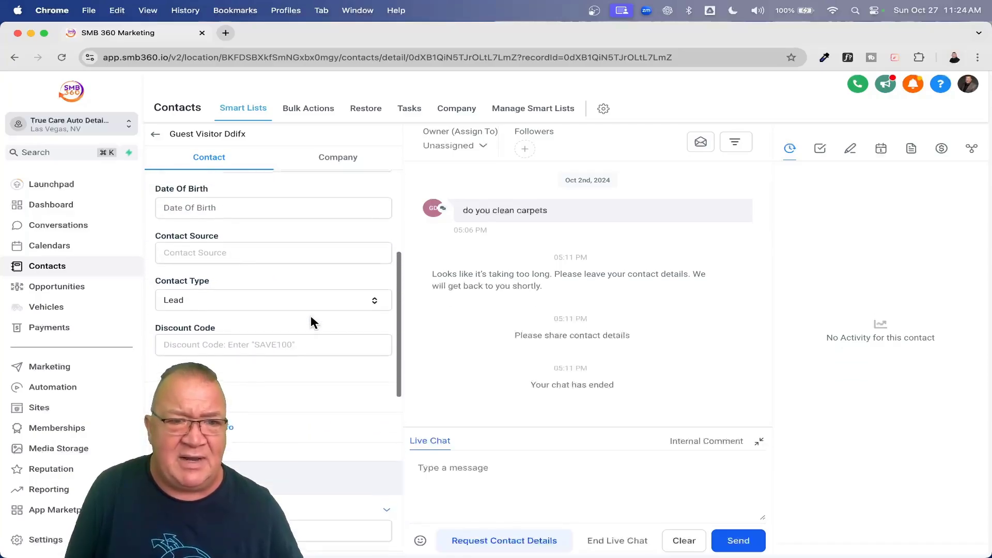
{"action": "scroll", "coordinate": [311, 321], "scroll_direction": "up", "scroll_amount": 3}
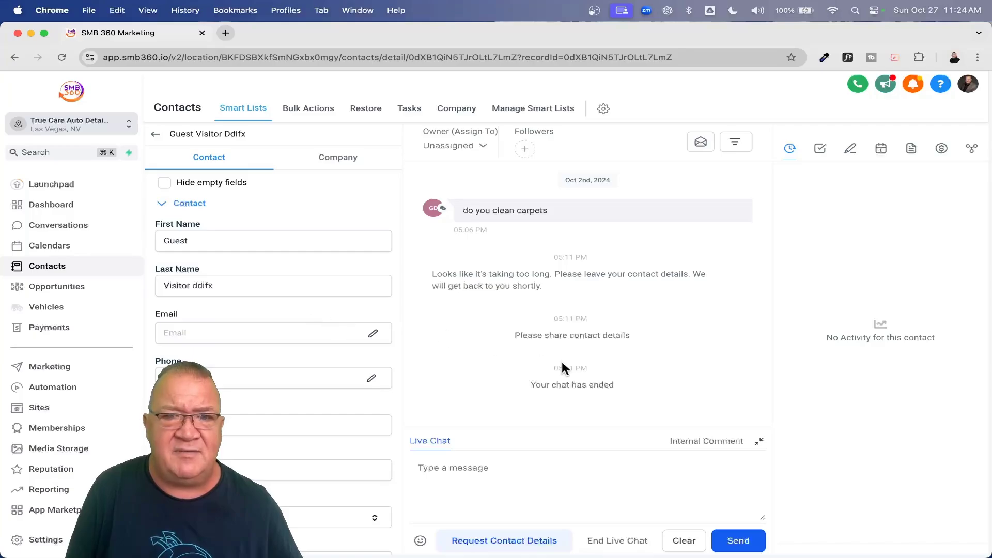
Step: Show the contact's related objects and expand Vehicles to examine the associated vehicle and its relation label
{"action": "left_click", "coordinate": [971, 148]}
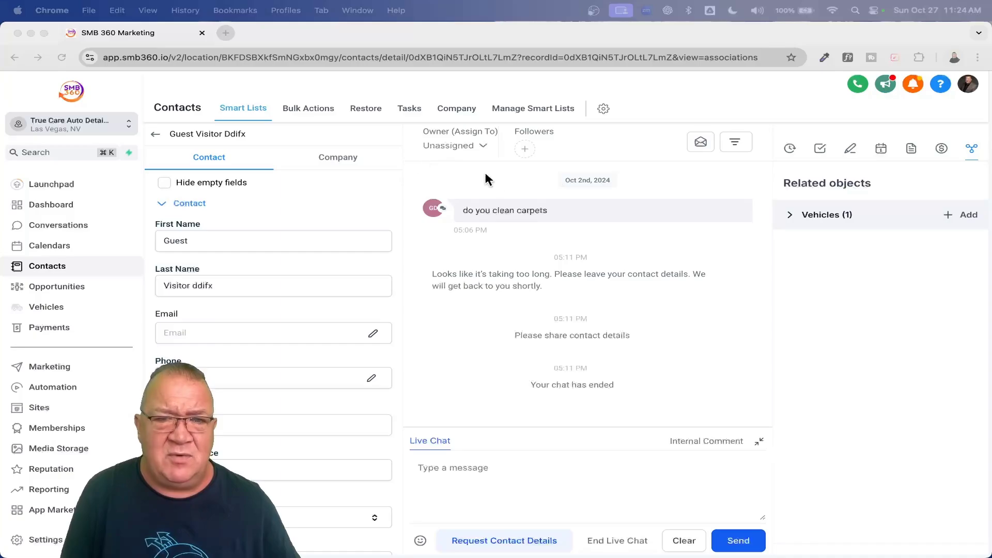
{"action": "left_click", "coordinate": [897, 126]}
{"action": "scroll", "coordinate": [897, 126], "scroll_direction": "up", "scroll_amount": 5}
{"action": "scroll", "coordinate": [897, 130], "scroll_direction": "right", "scroll_amount": 3}
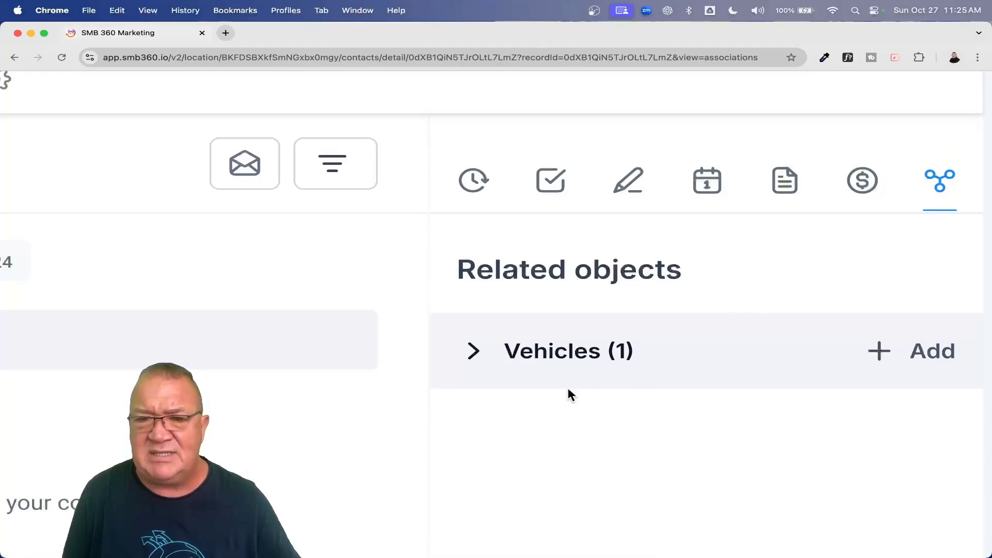
{"action": "left_click", "coordinate": [473, 353]}
{"action": "scroll", "coordinate": [473, 353], "scroll_direction": "down", "scroll_amount": 3}
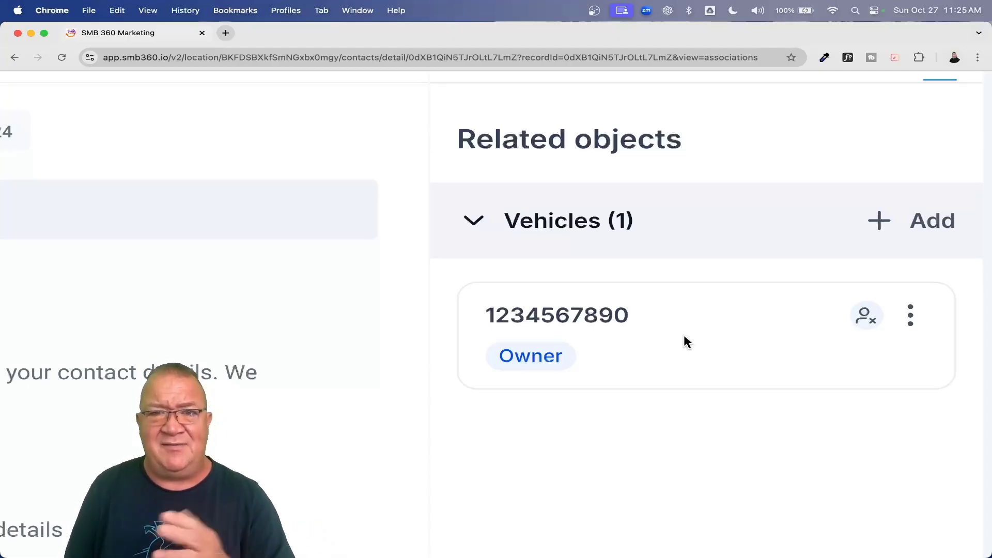
{"action": "key", "text": "super+0"}
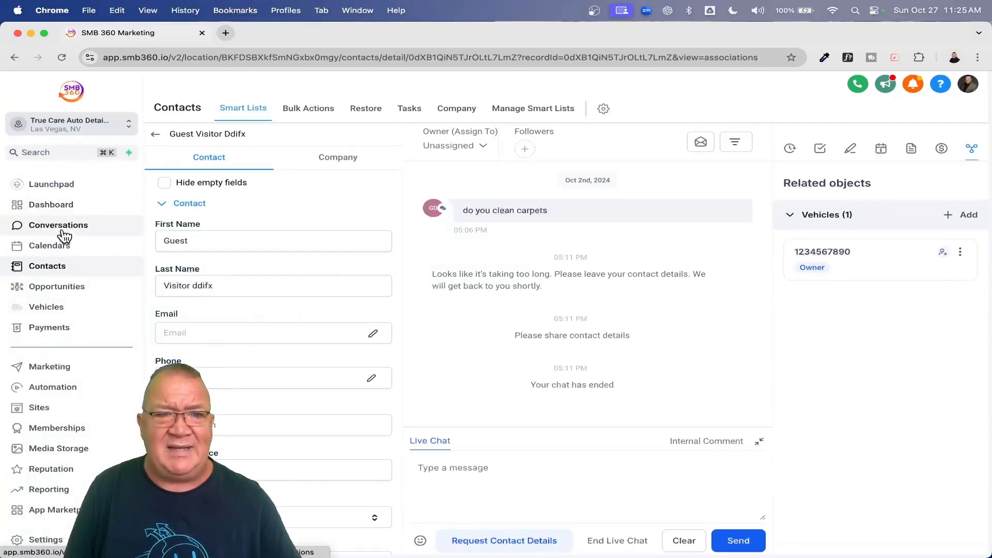
Step: Reopen the vehicle record from the Vehicles list, set its make to Chevy and model to Camaro, and save it
{"action": "left_click", "coordinate": [45, 203]}
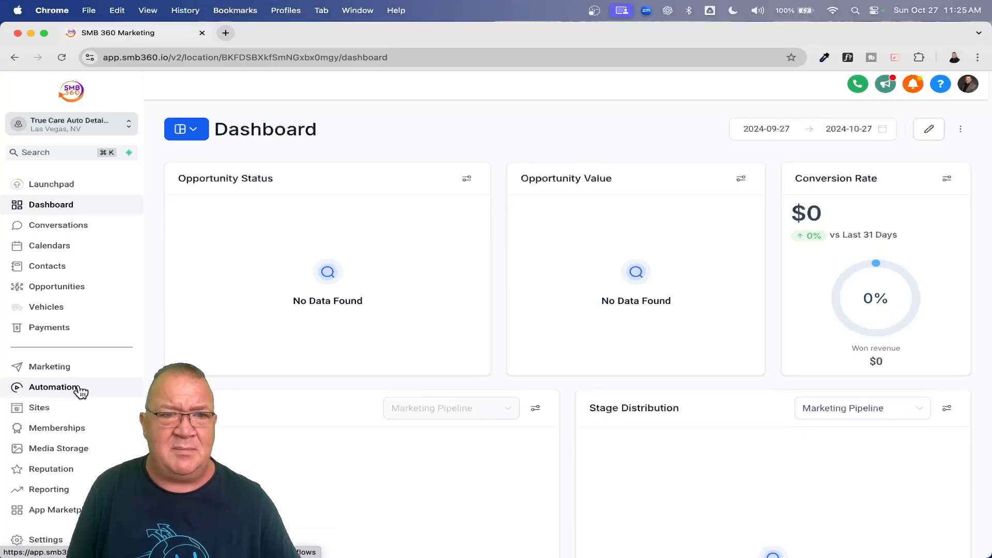
{"action": "left_click", "coordinate": [47, 306]}
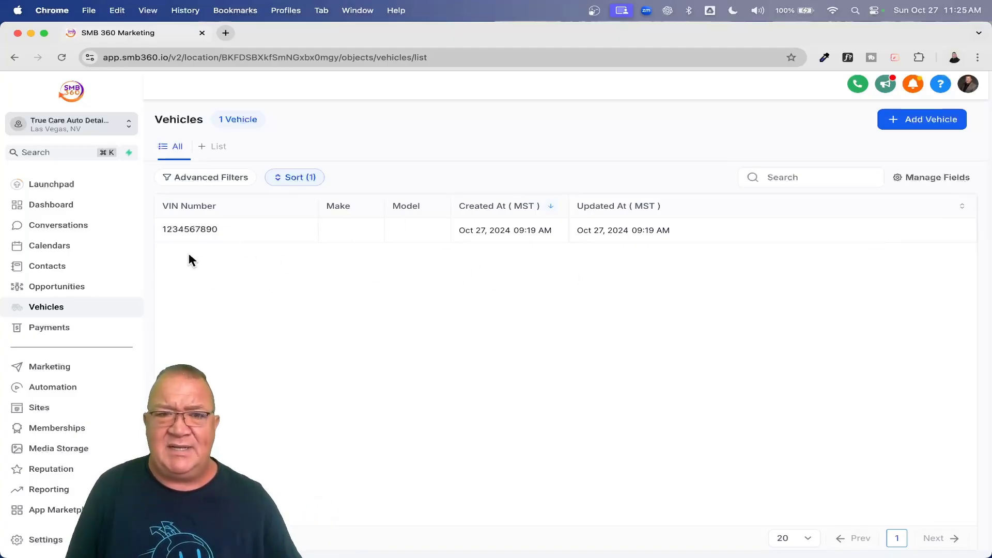
{"action": "left_click", "coordinate": [192, 233]}
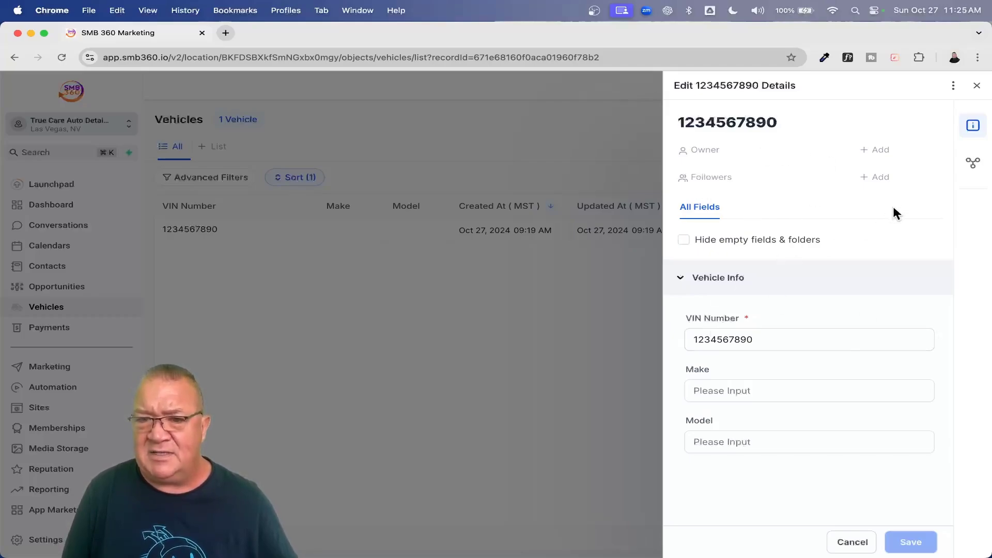
{"action": "left_click", "coordinate": [741, 391]}
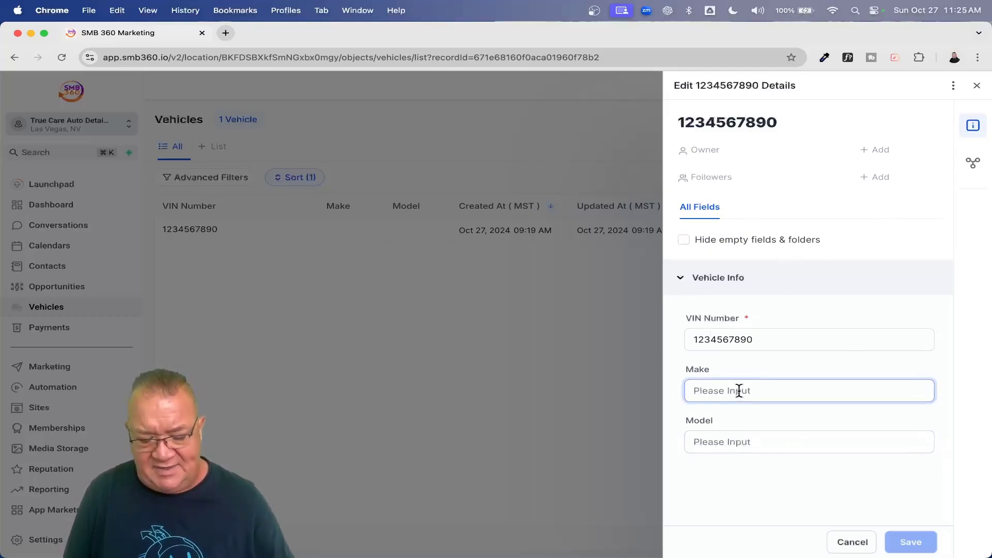
{"action": "type", "text": "Chevy"}
{"action": "key", "text": "Tab"}
{"action": "type", "text": "Camaro"}
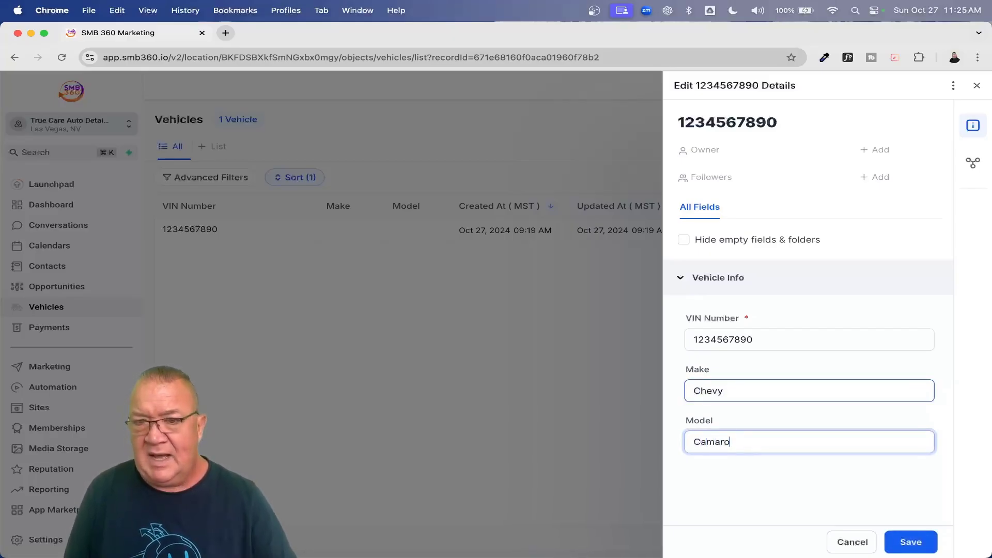
{"action": "left_click", "coordinate": [907, 540]}
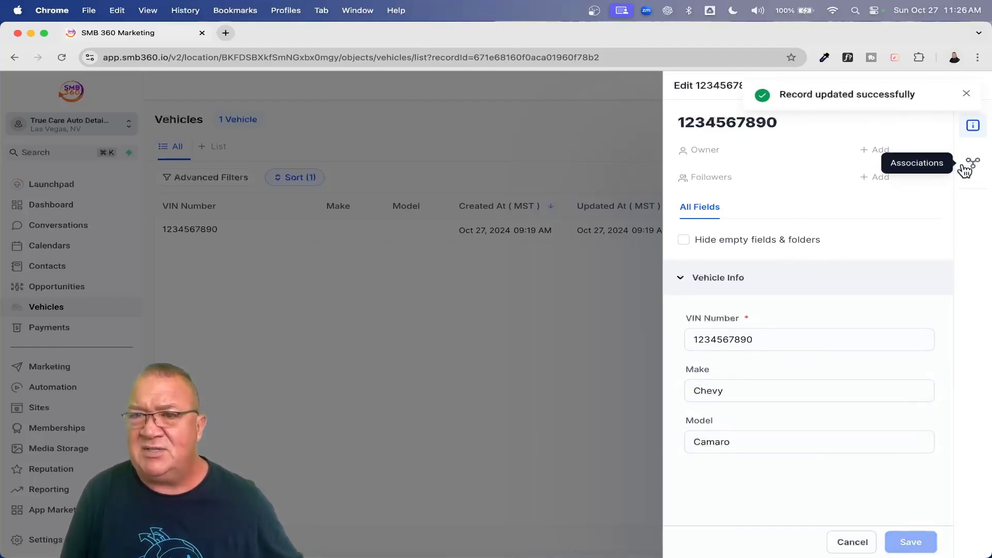
Step: Check the contacts associated with the vehicle record and close the record
{"action": "left_click", "coordinate": [968, 92]}
{"action": "left_click", "coordinate": [973, 164]}
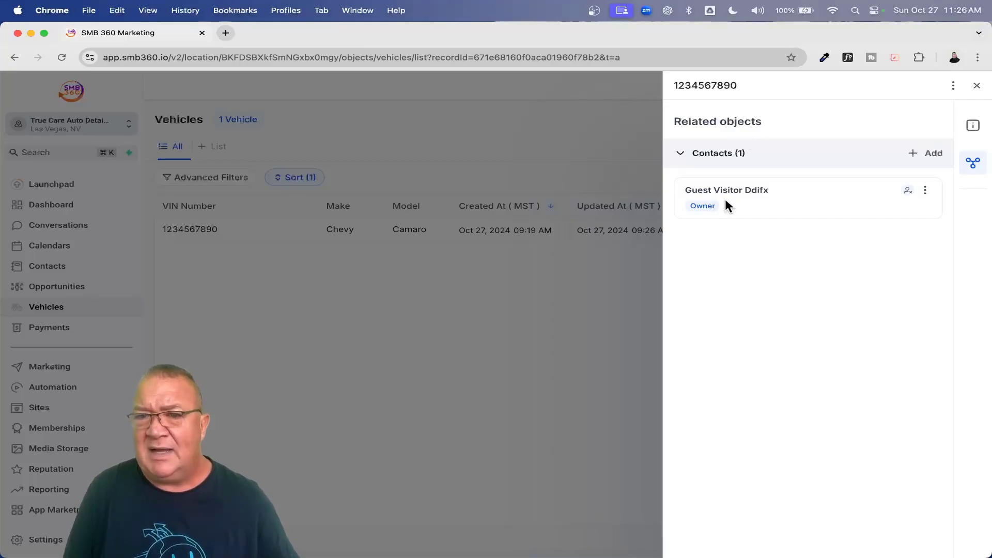
{"action": "left_click", "coordinate": [976, 85]}
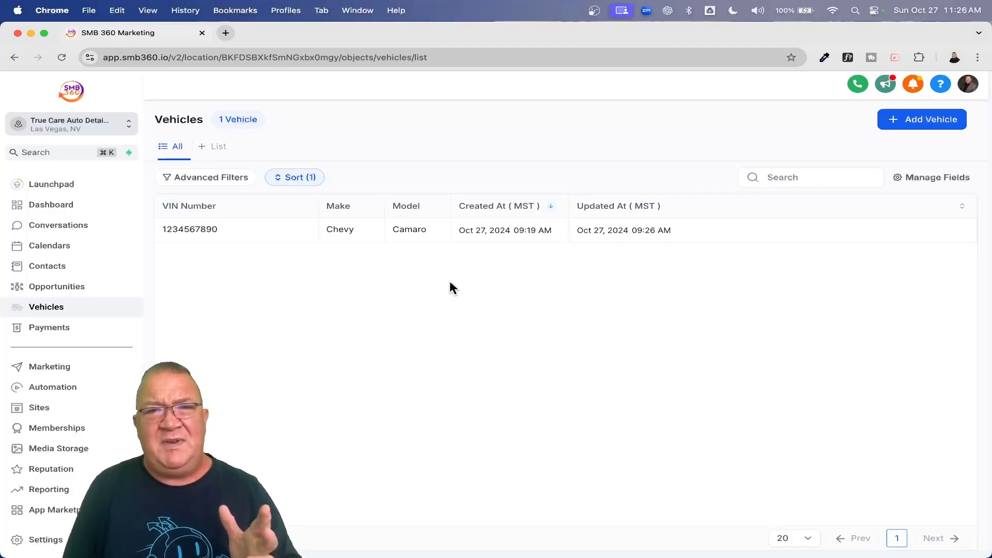